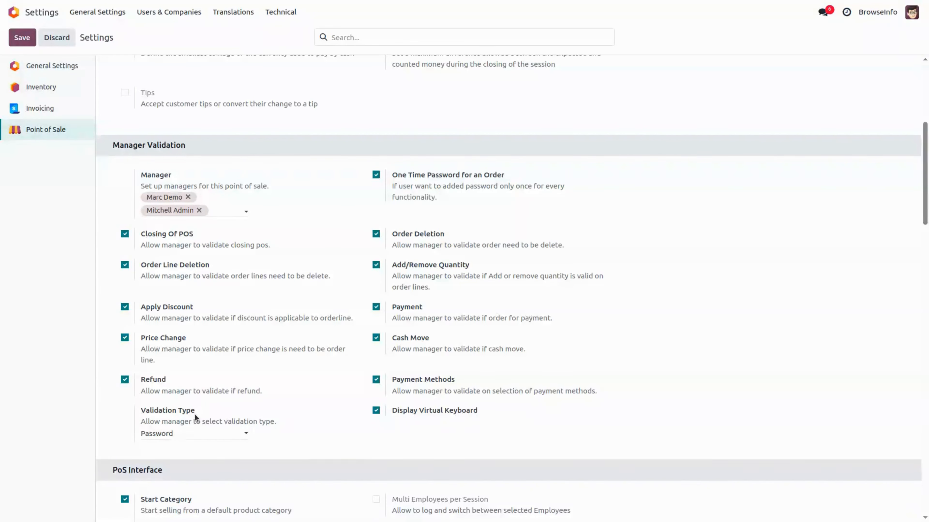
Step: Open the Validation Type dropdown to show the Password and PIN options
click(187, 431)
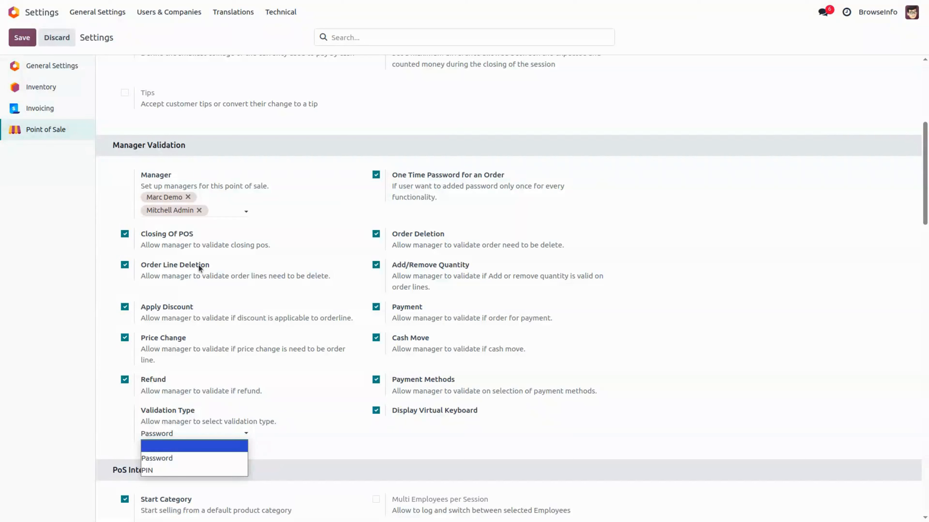
Step: Keep Password validation and open the first manager's record in the Users list
click(172, 14)
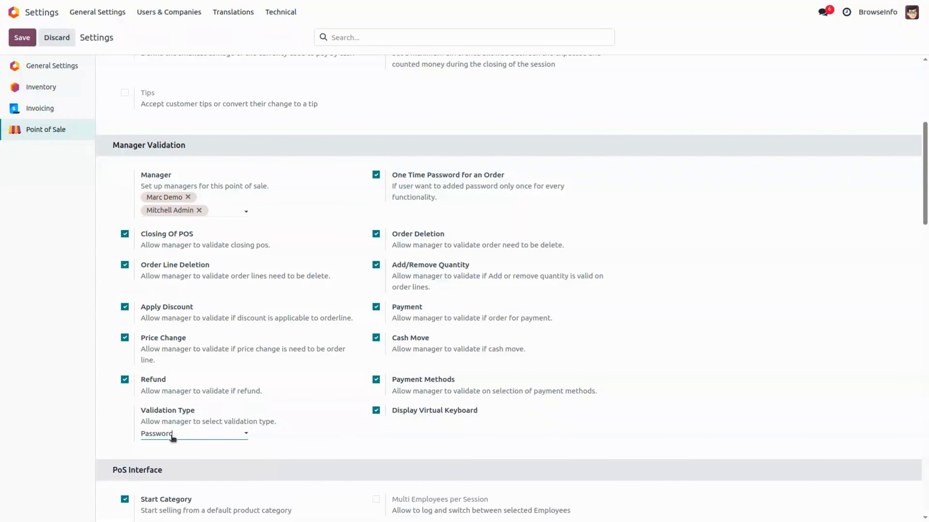
click(172, 14)
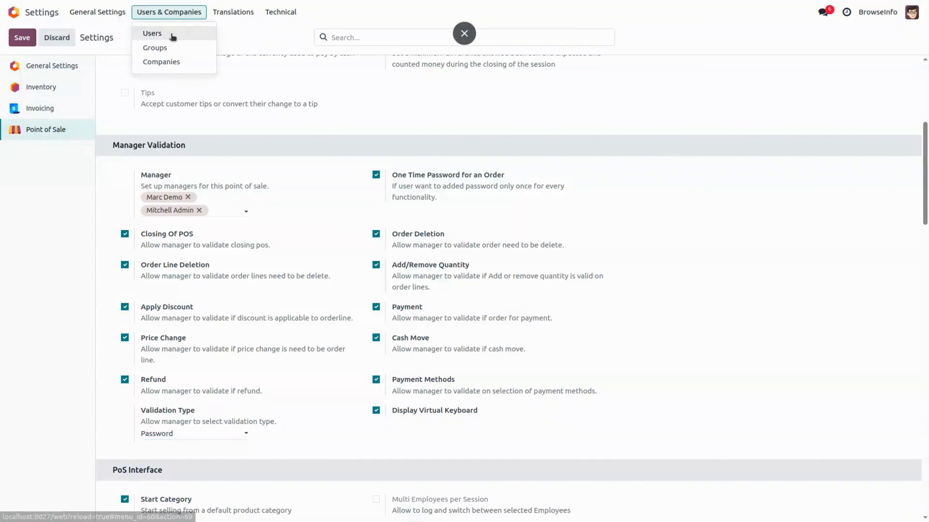
click(157, 33)
click(162, 96)
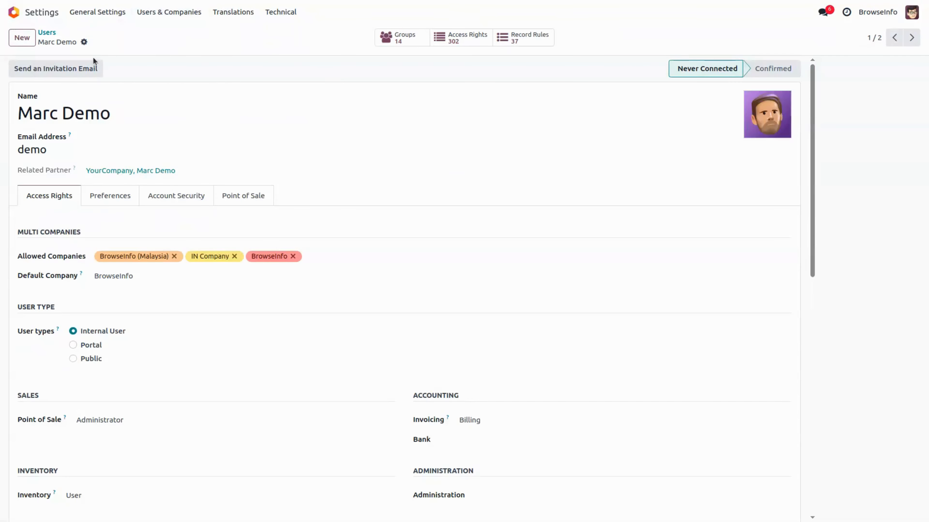
Step: Check the admin user's Point of Sale password, then go to the Point of Sale app
click(912, 40)
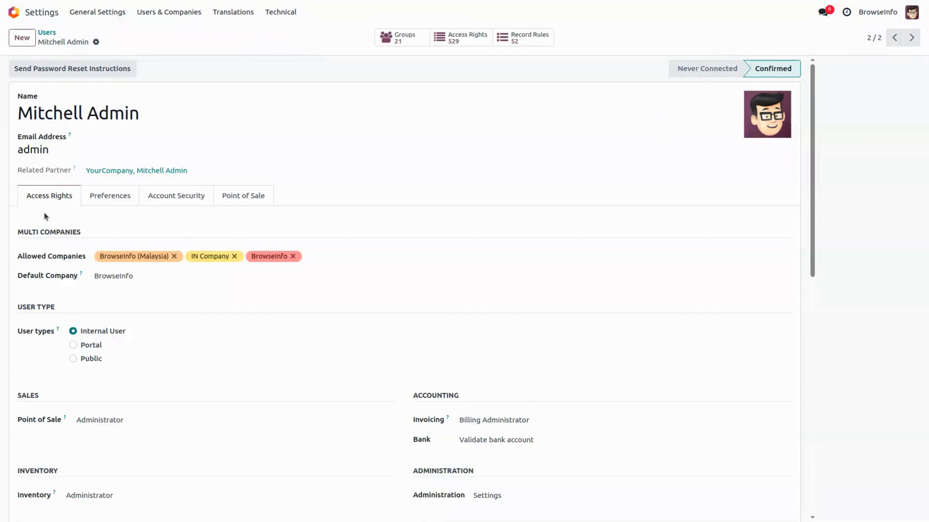
click(239, 192)
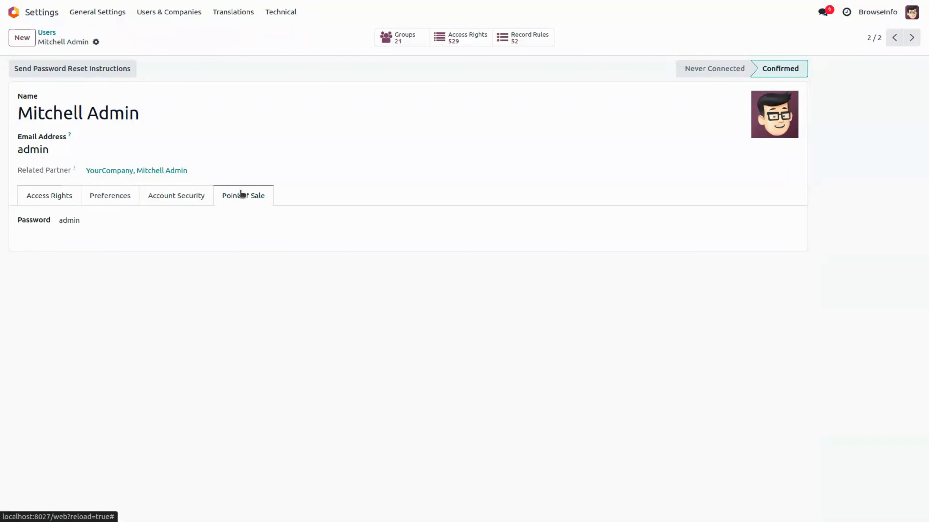
double_click(90, 220)
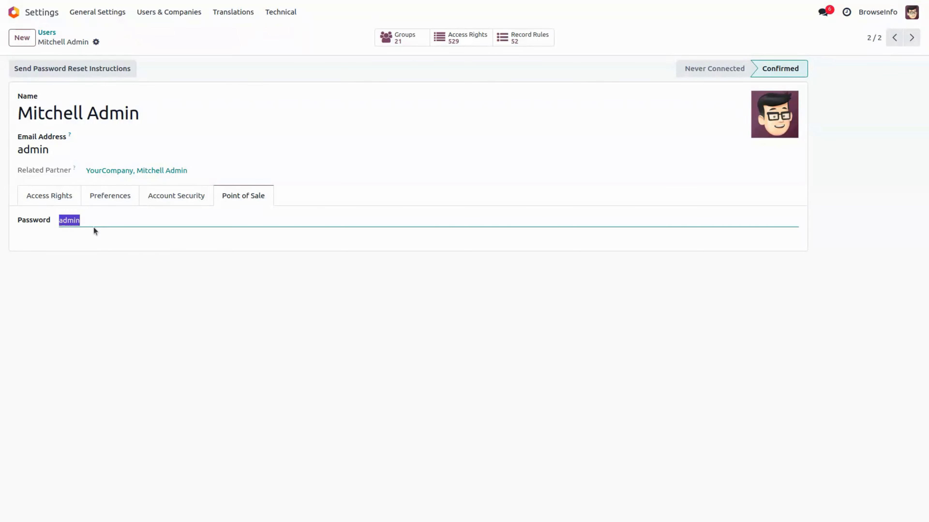
click(13, 11)
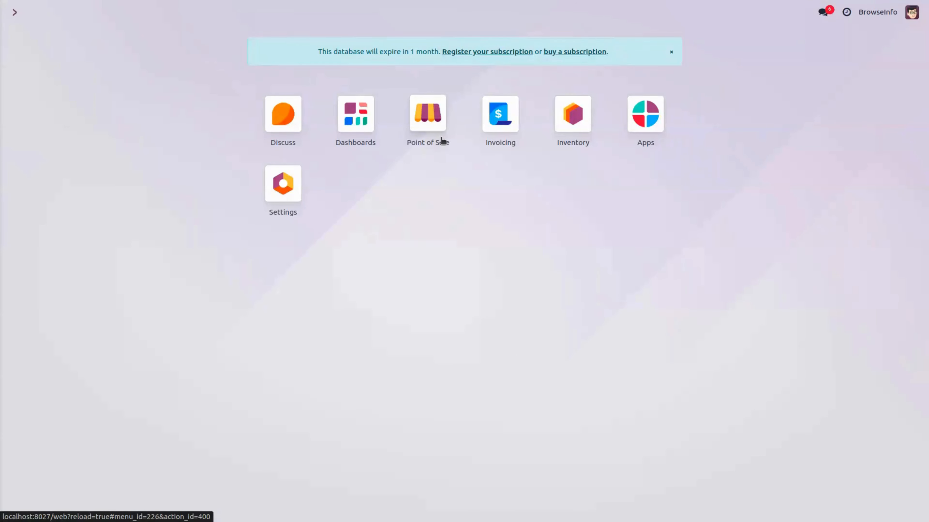
click(441, 138)
Step: Resume the Shop session and add Corner Desk Left Sit, Corner Desk Right Sit and Customizable Desk (Aluminium, White)
click(75, 111)
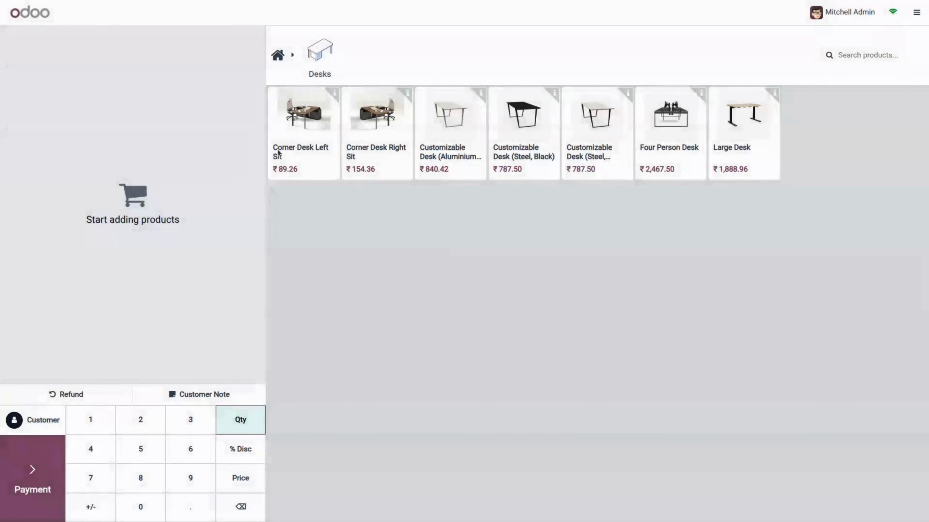
click(278, 153)
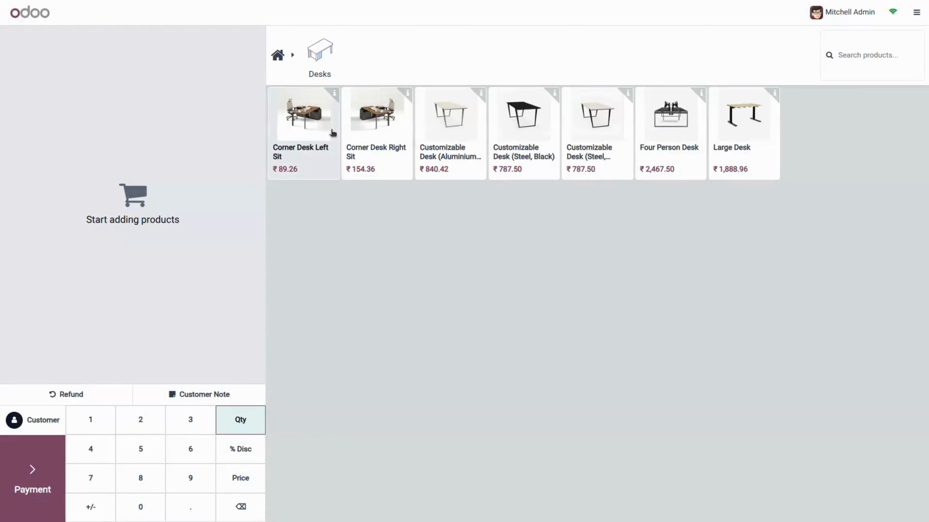
click(378, 133)
click(454, 136)
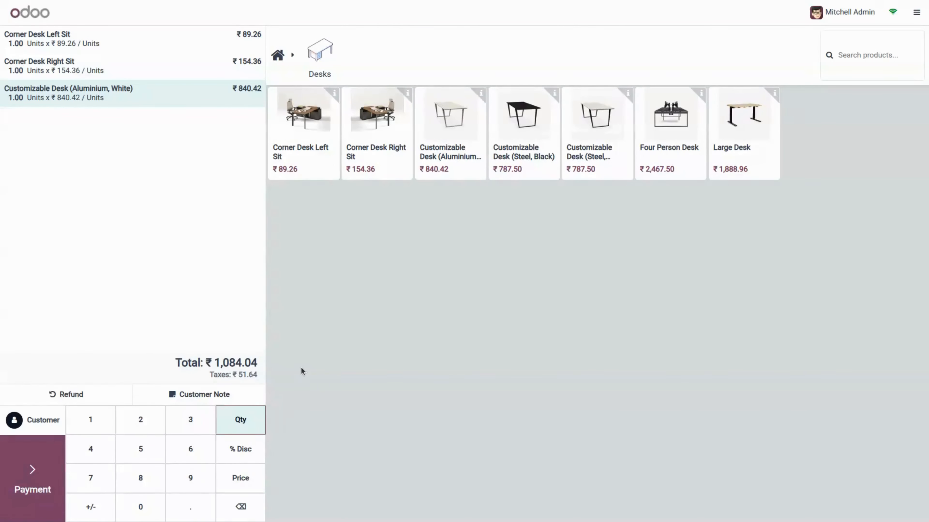
Step: Approve with the manager password and set the Customizable Desk quantity to 15
click(254, 420)
text(admin)
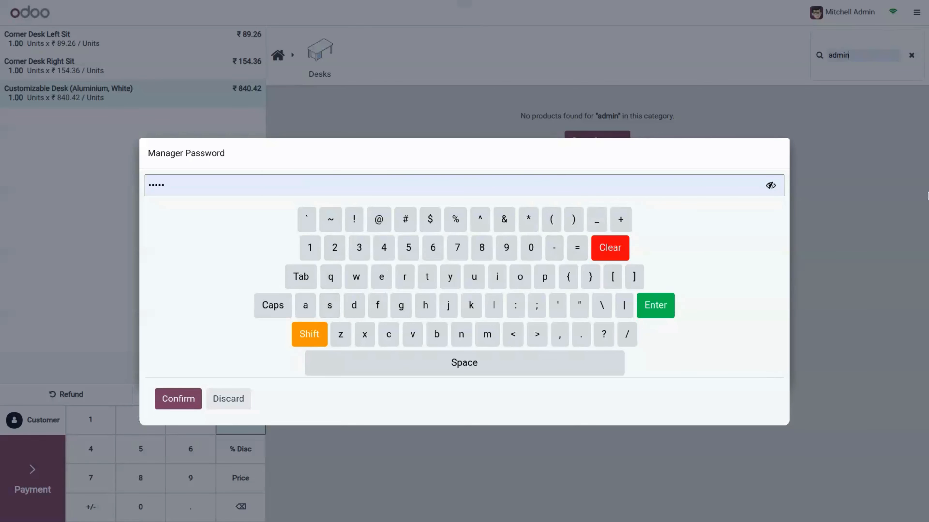
click(772, 187)
click(178, 399)
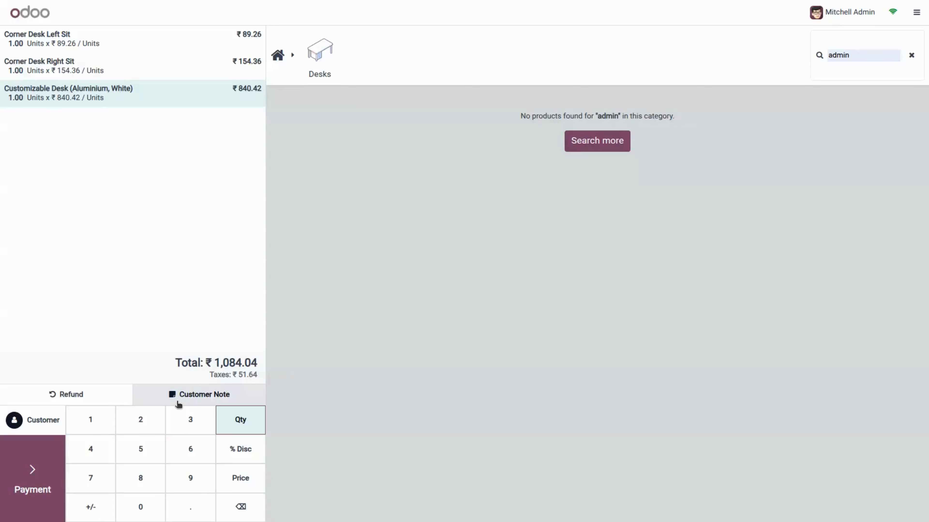
click(106, 432)
click(137, 442)
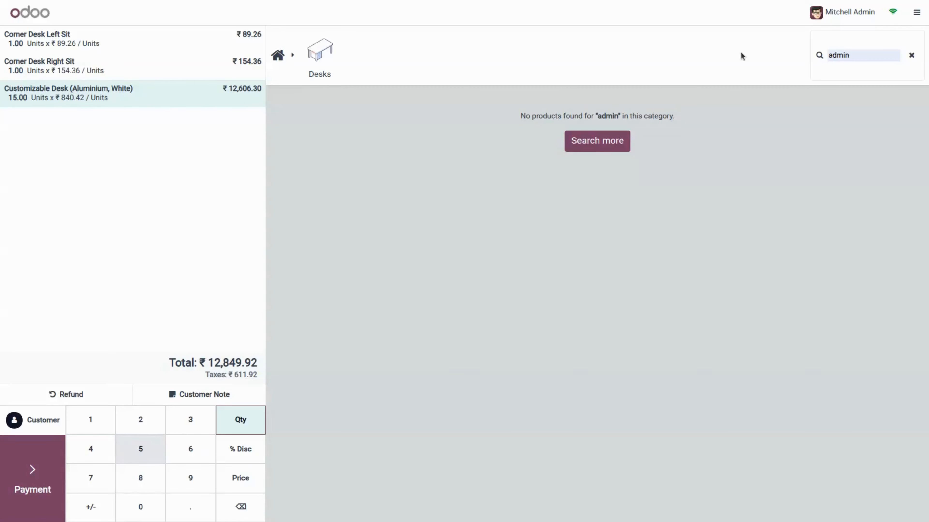
click(911, 55)
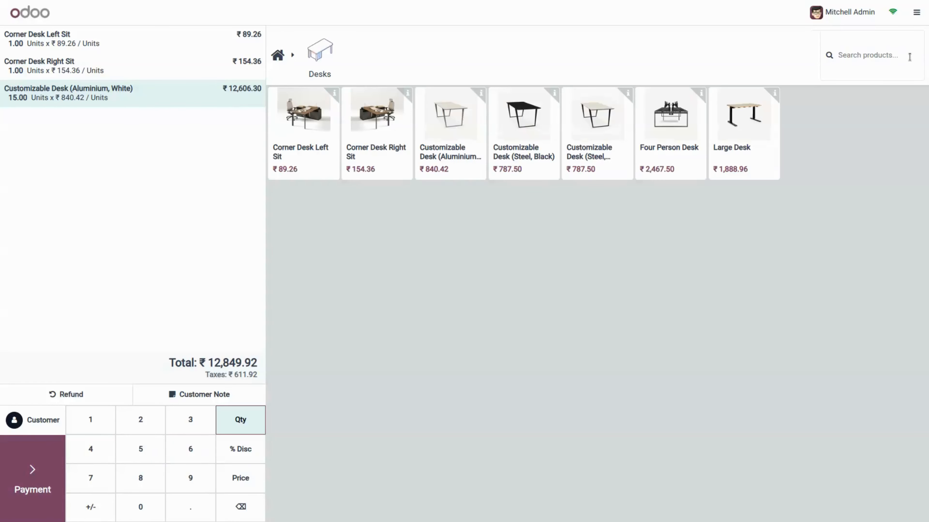
Step: Give the desk line a 5% discount after manager password approval, abandoning a price change
click(257, 451)
text(admin)
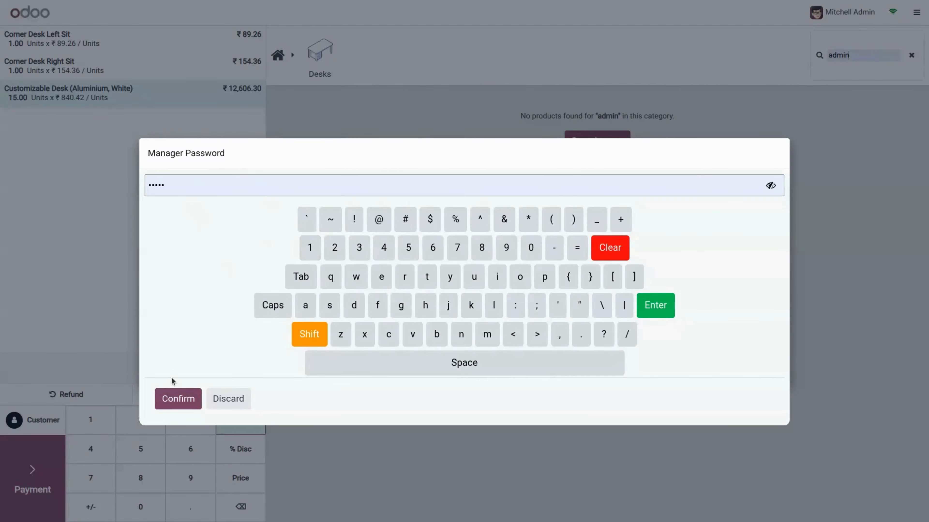
click(172, 405)
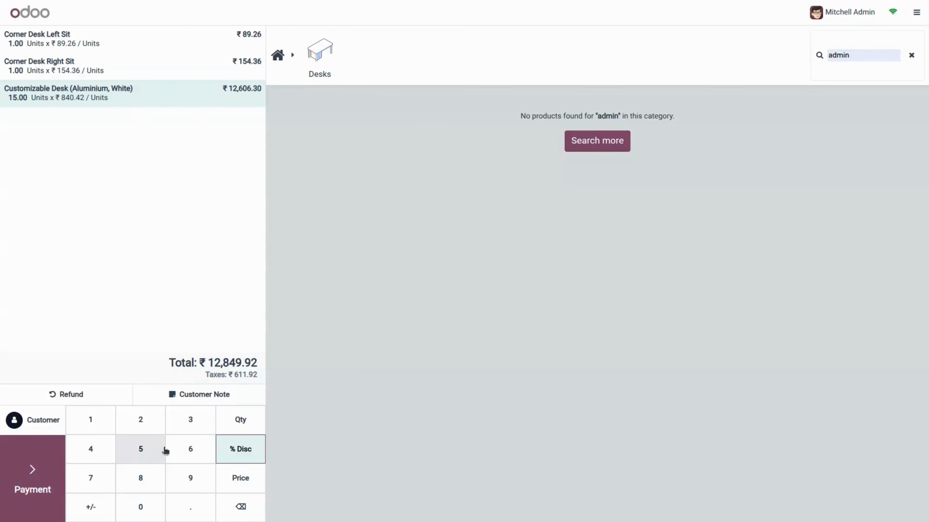
click(146, 452)
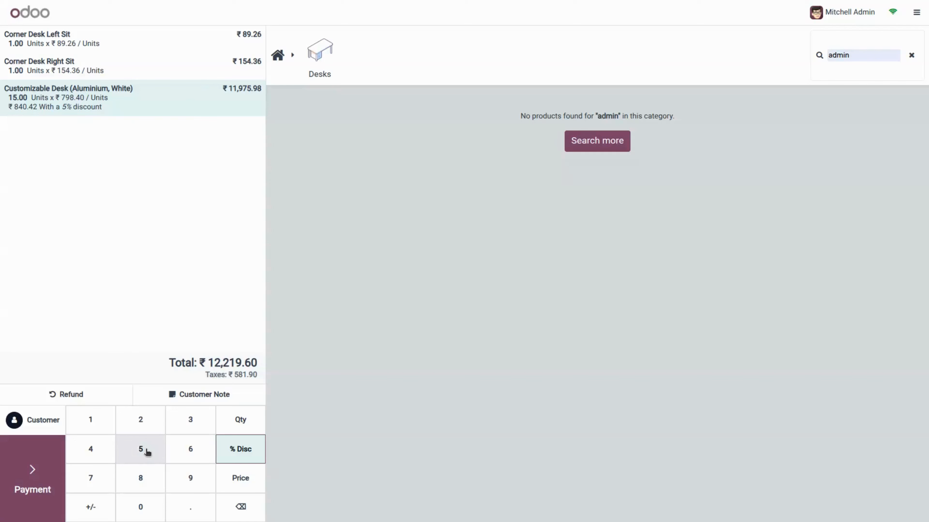
click(241, 483)
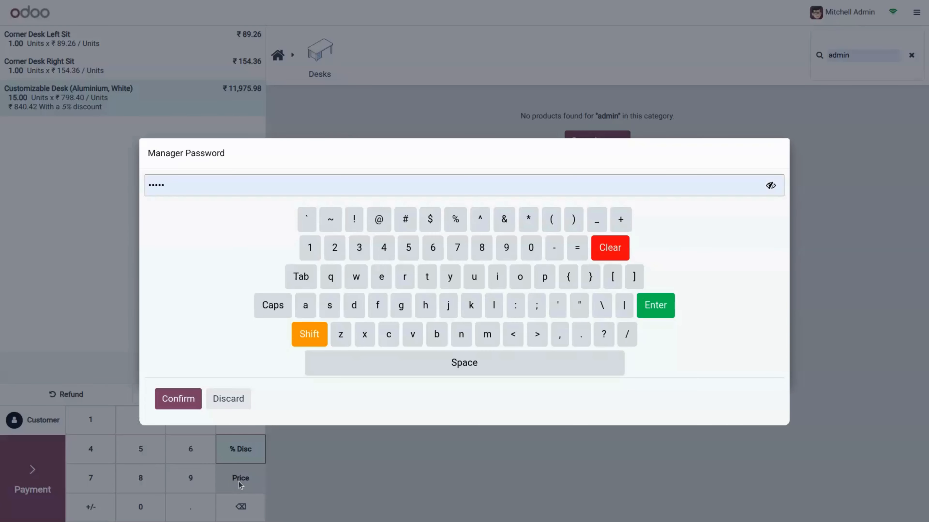
click(230, 400)
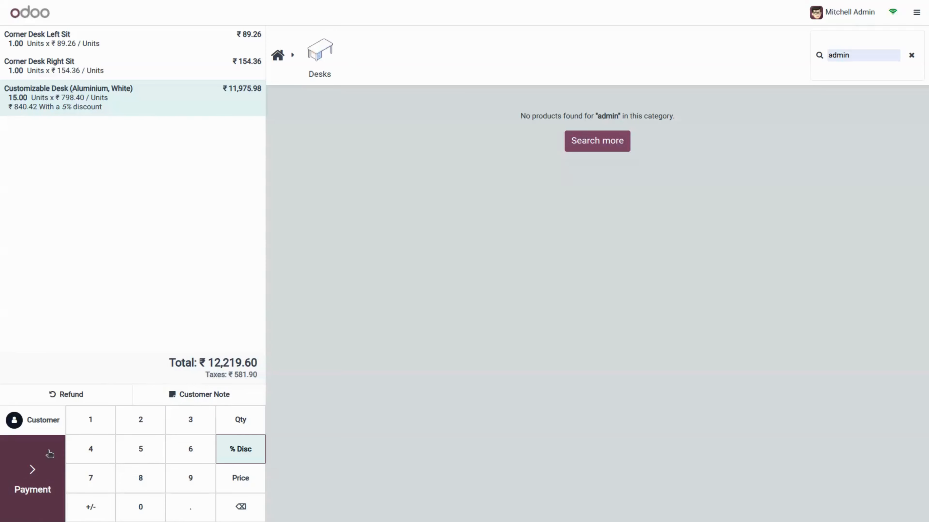
Step: Pay the ₹12,219.60 order in cash with manager password approval and validate it
click(38, 468)
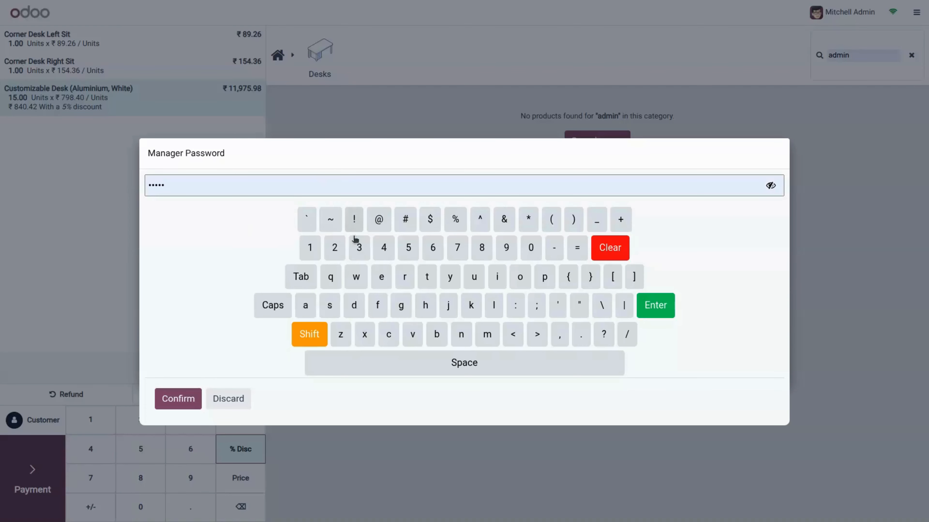
click(176, 399)
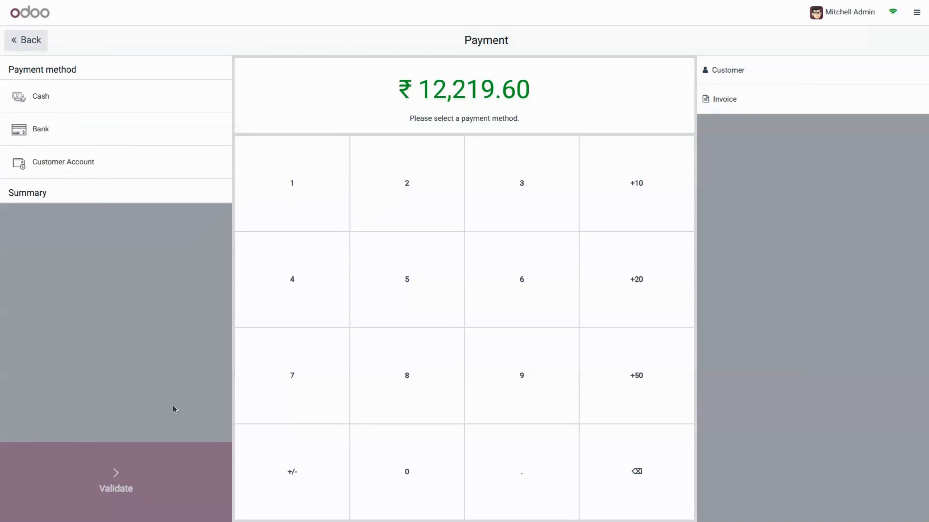
click(170, 112)
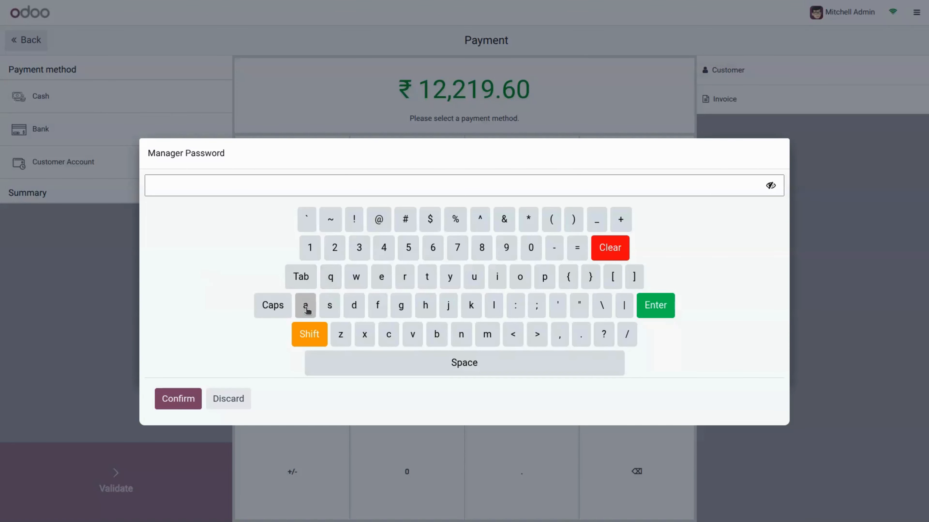
click(353, 305)
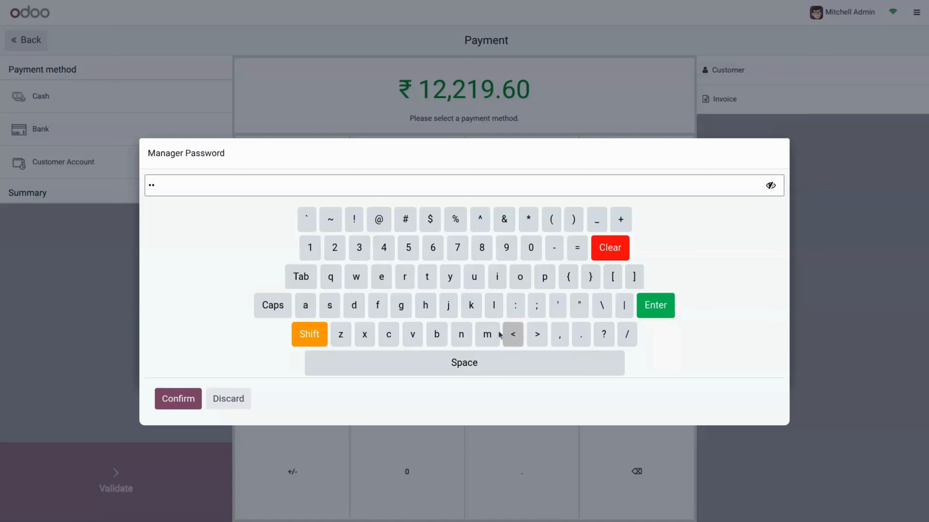
click(487, 334)
click(497, 277)
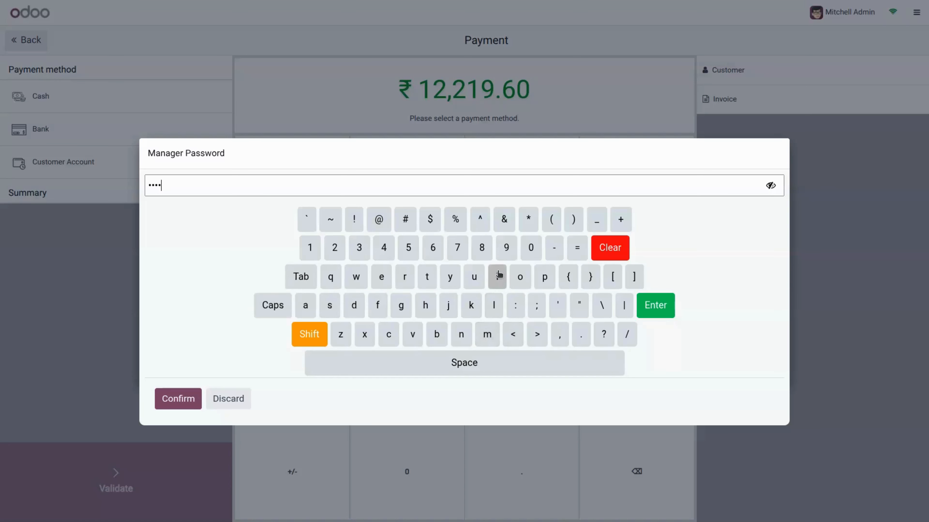
click(462, 336)
click(180, 400)
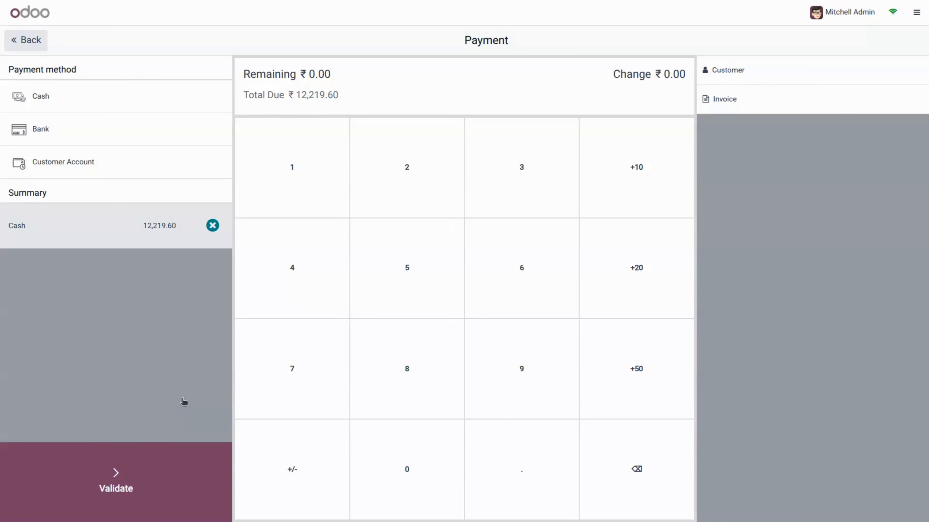
click(154, 481)
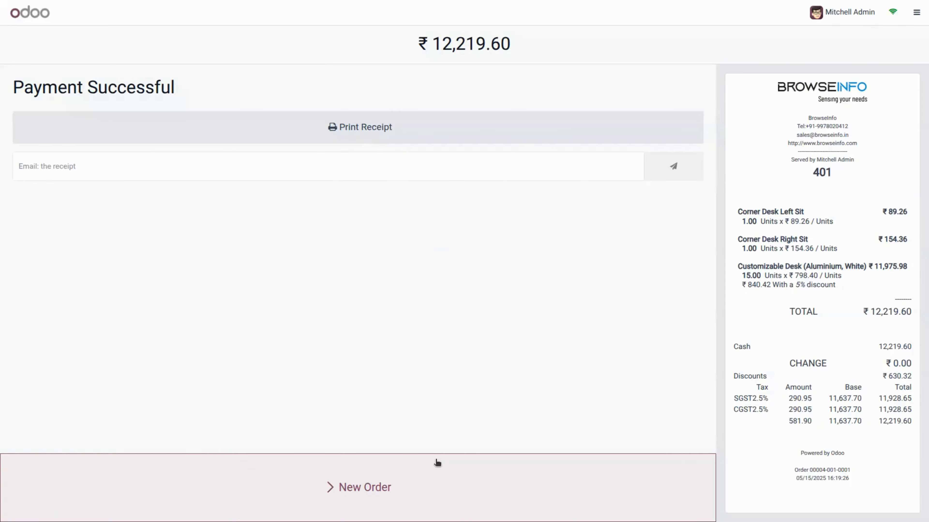
click(435, 463)
Step: Add the Aluminium and Steel Customizable Desks, then refund one Corner Desk Left Sit from the last paid order
click(442, 120)
click(517, 139)
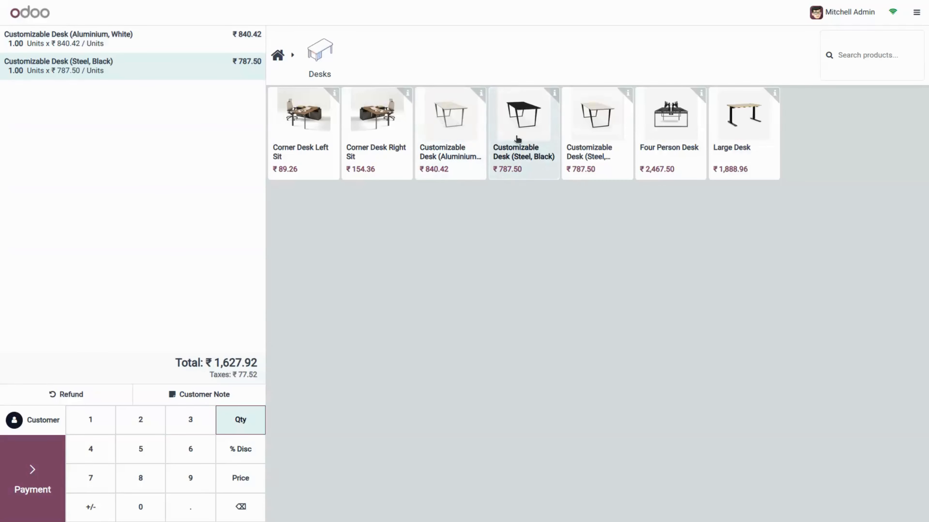
click(66, 394)
text(admin)
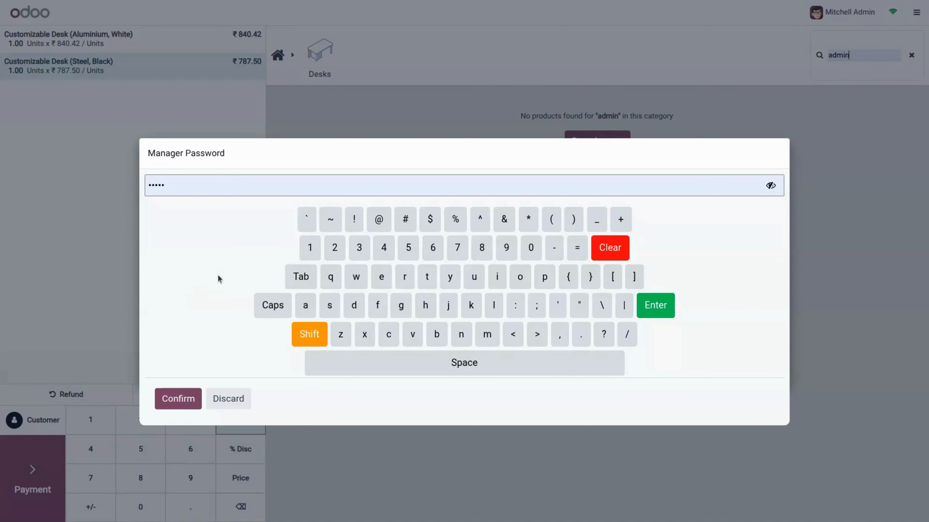
click(183, 401)
click(554, 84)
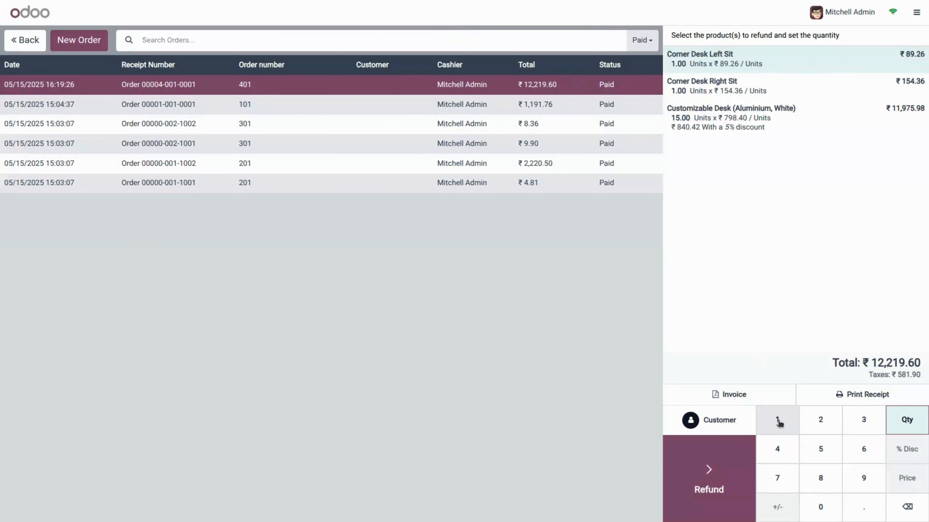
click(783, 424)
click(718, 479)
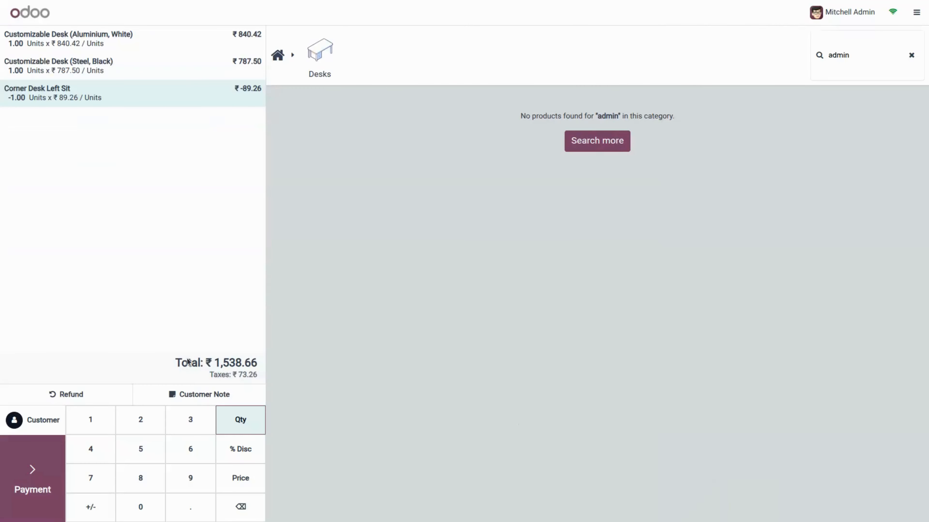
Step: Try Payment and Cash In/Out behind the manager password, discarding both
click(48, 466)
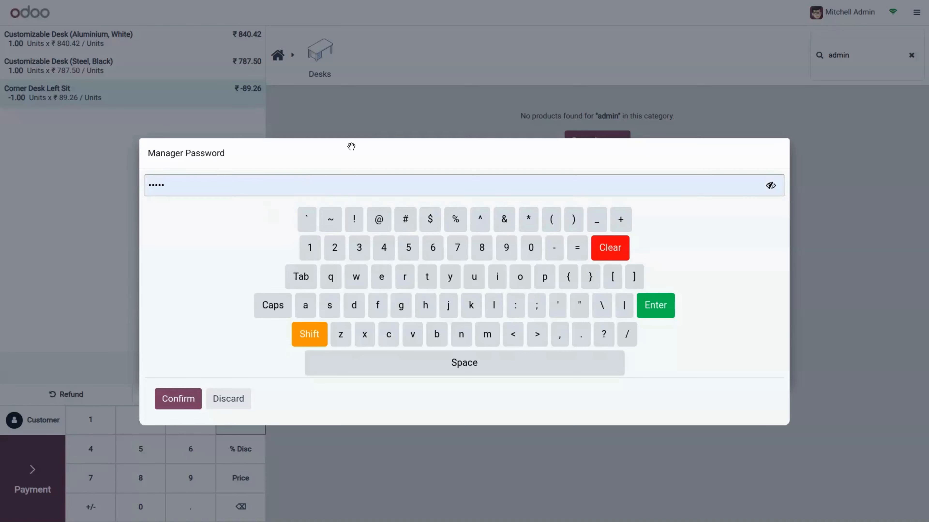
click(234, 401)
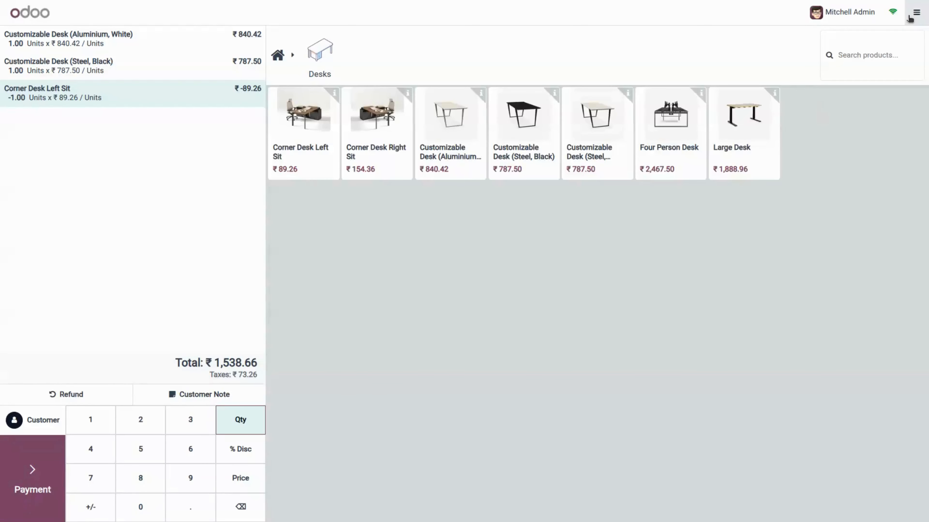
click(917, 12)
click(864, 55)
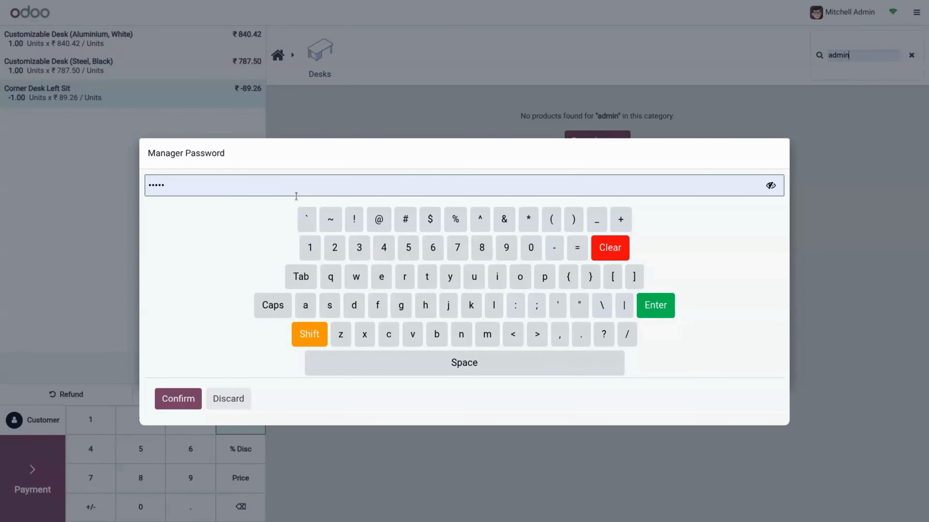
click(174, 394)
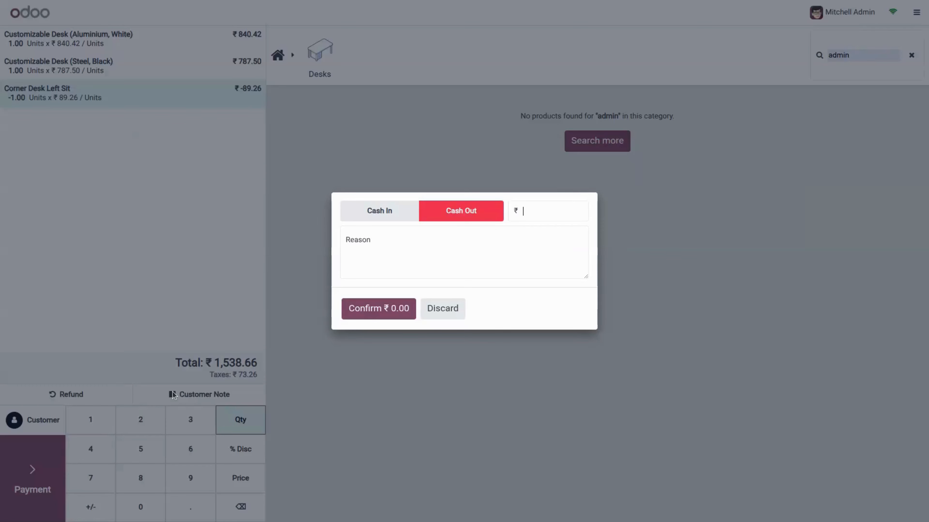
click(455, 310)
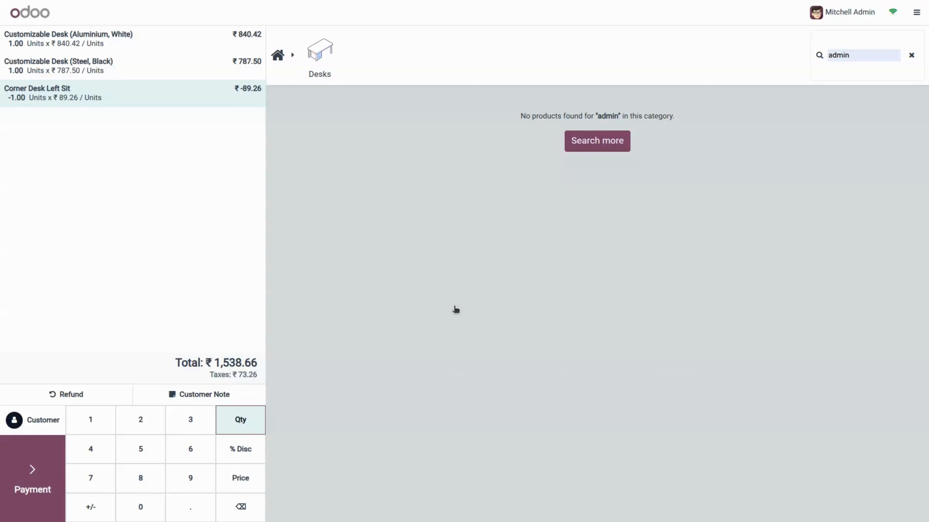
click(916, 12)
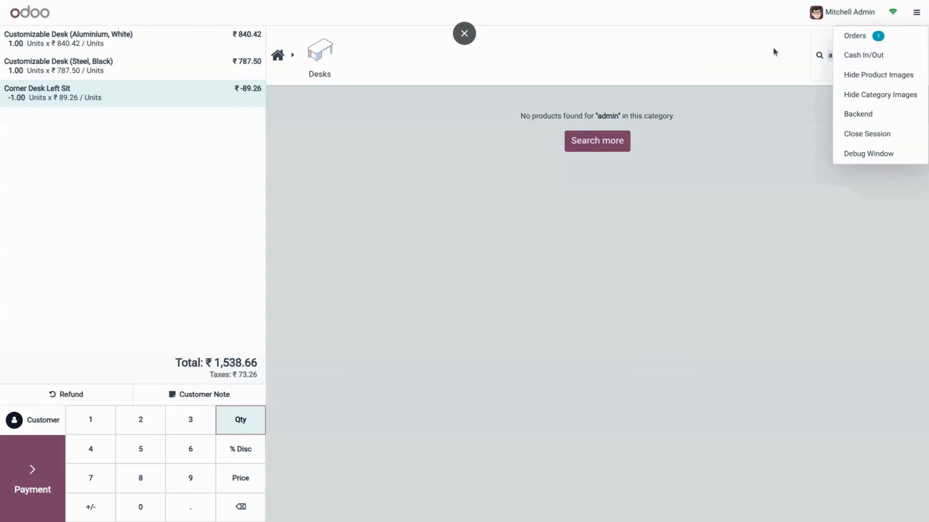
Step: Approve closing the session with the prefilled manager password, then back out of the summary
click(873, 135)
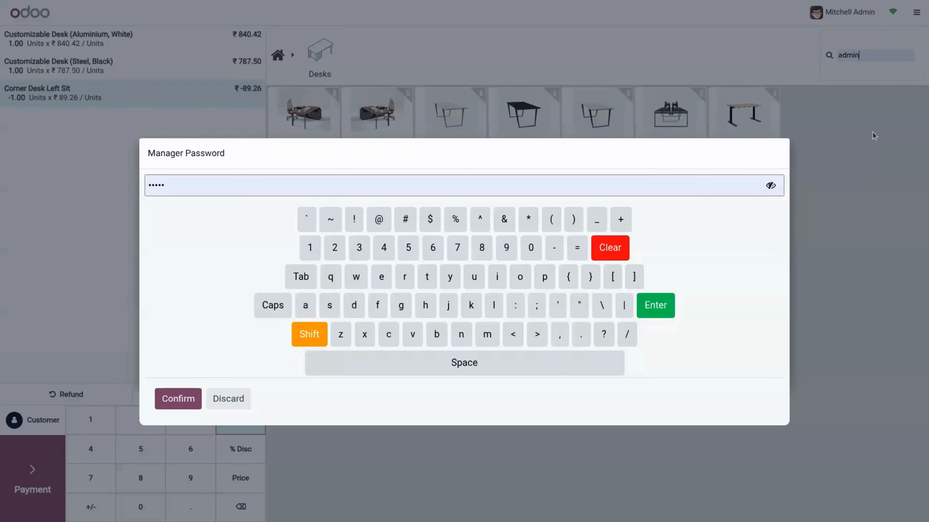
double_click(631, 185)
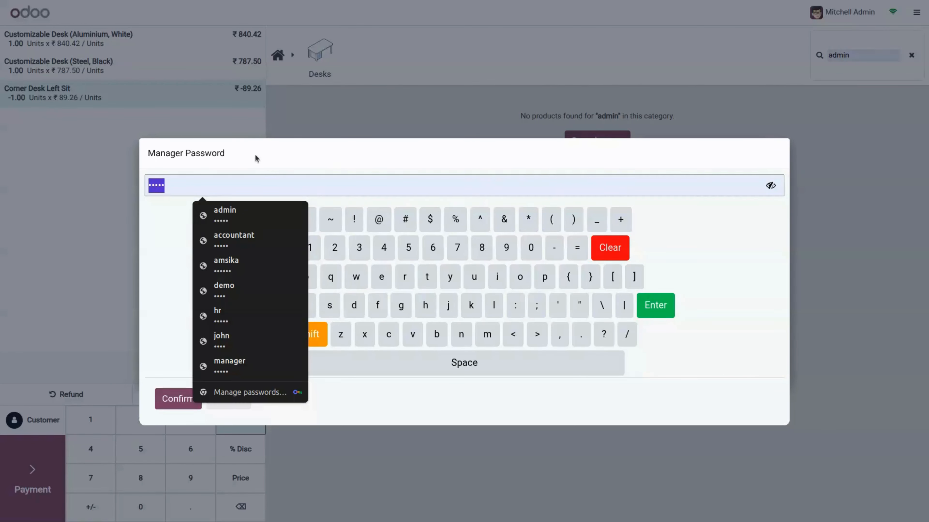
click(648, 214)
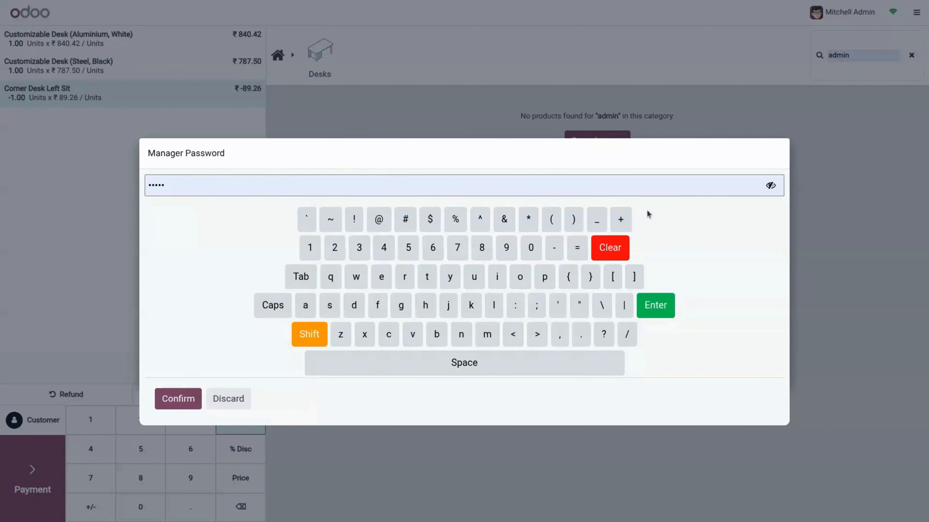
click(179, 401)
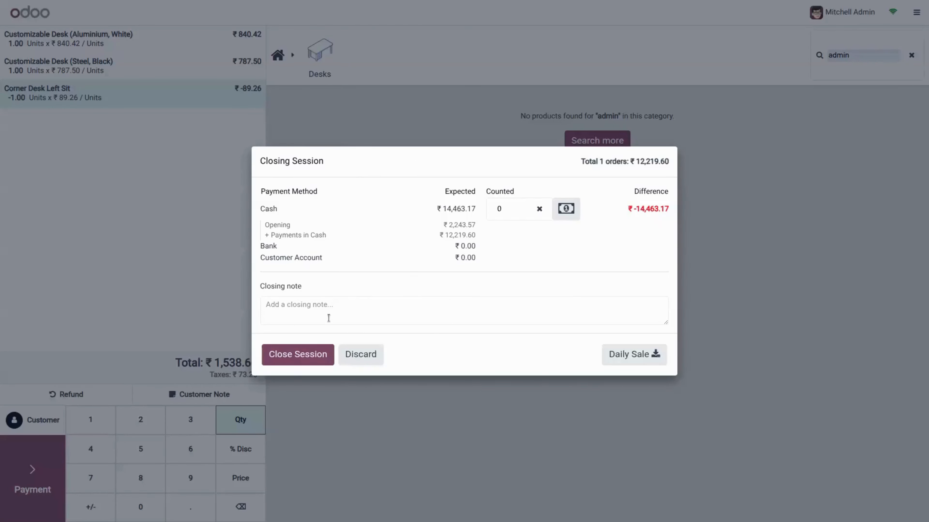
click(294, 355)
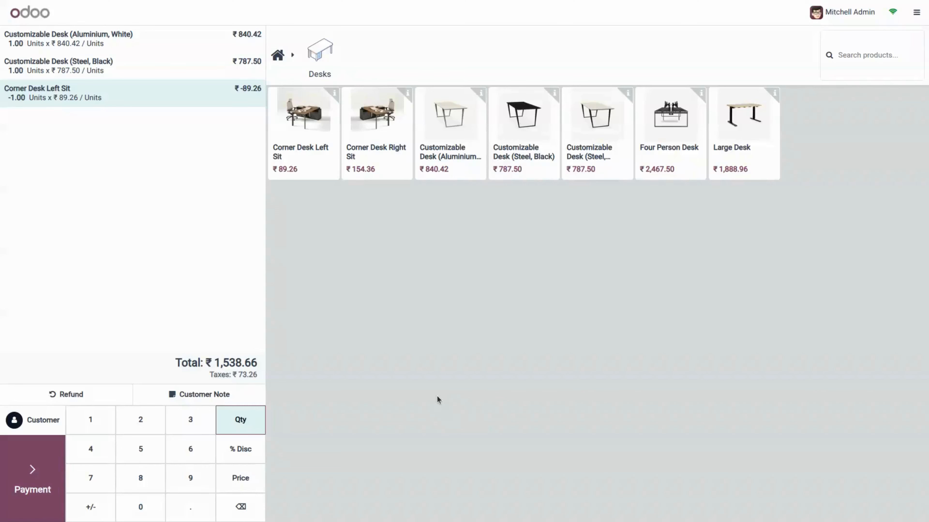
Step: Close the session again, accepting and posting the payments difference
click(917, 12)
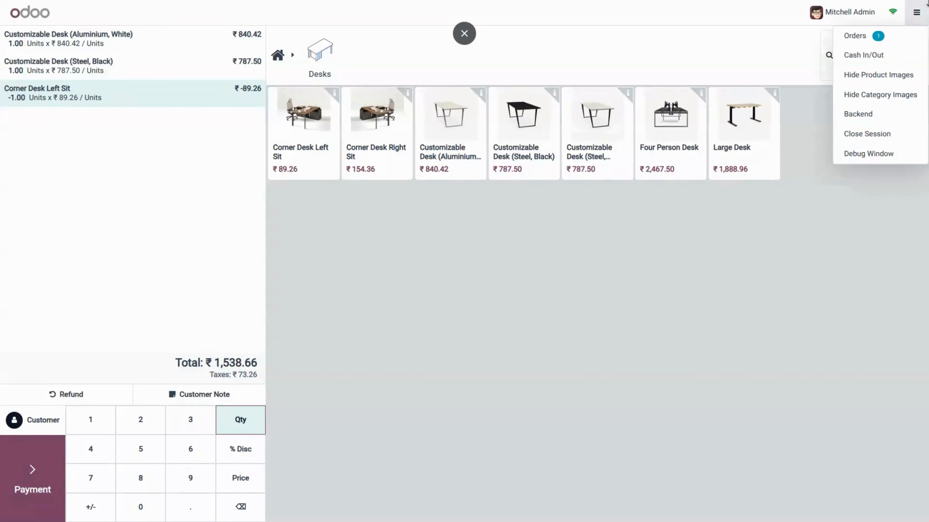
click(857, 132)
click(312, 358)
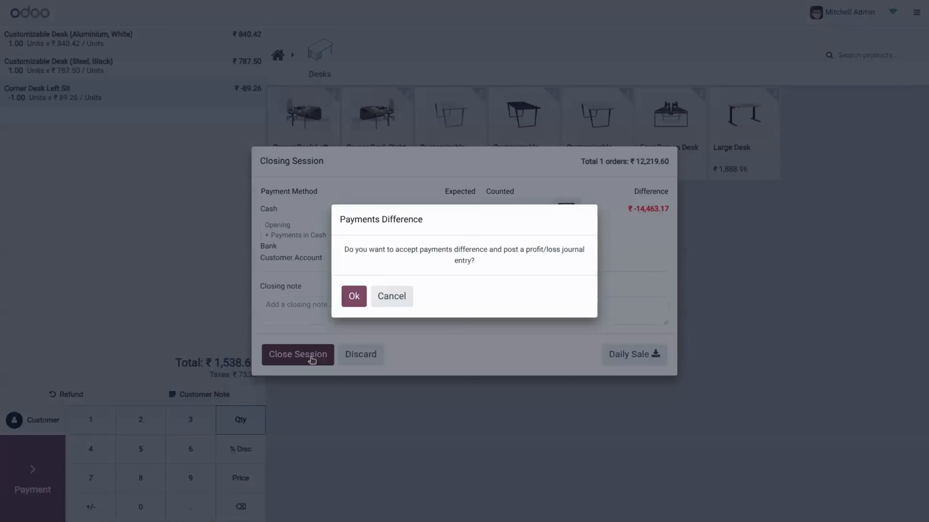
click(382, 303)
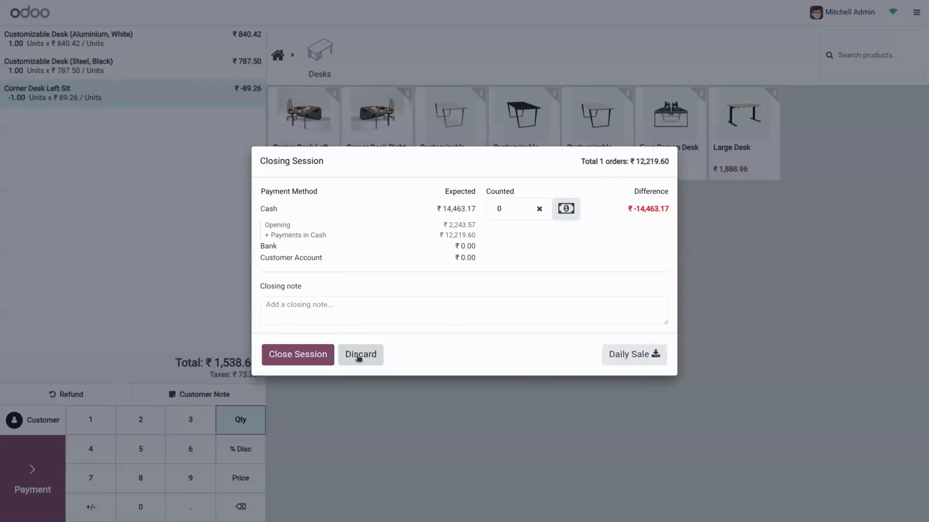
click(308, 360)
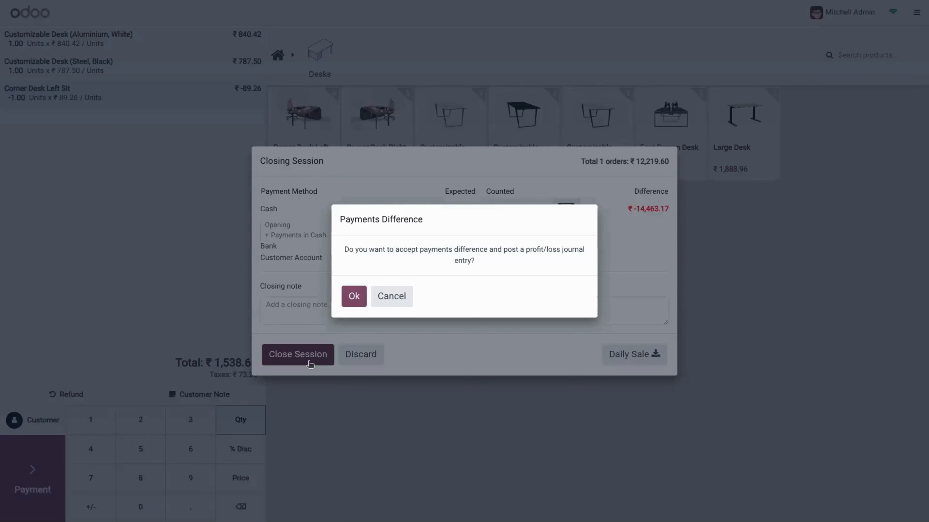
click(357, 298)
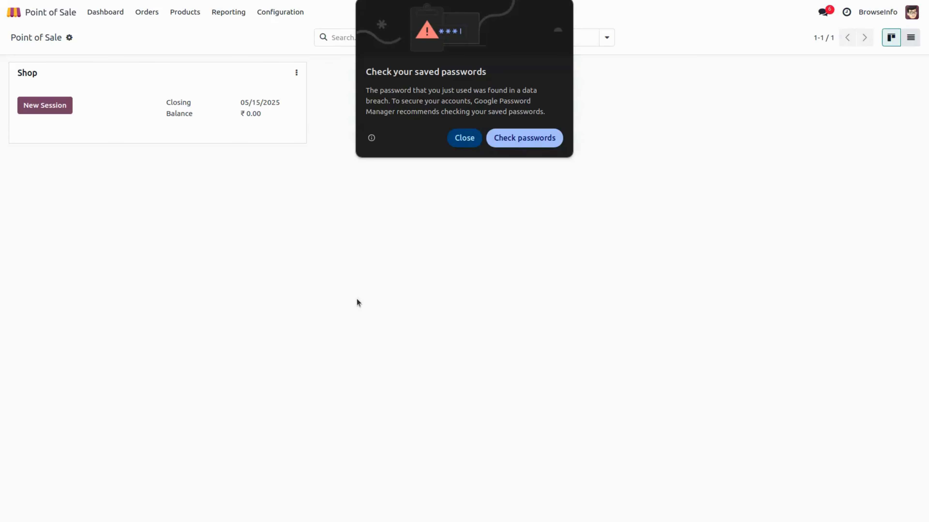
Step: Set the Point of Sale manager Validation Type to PIN and save
click(465, 138)
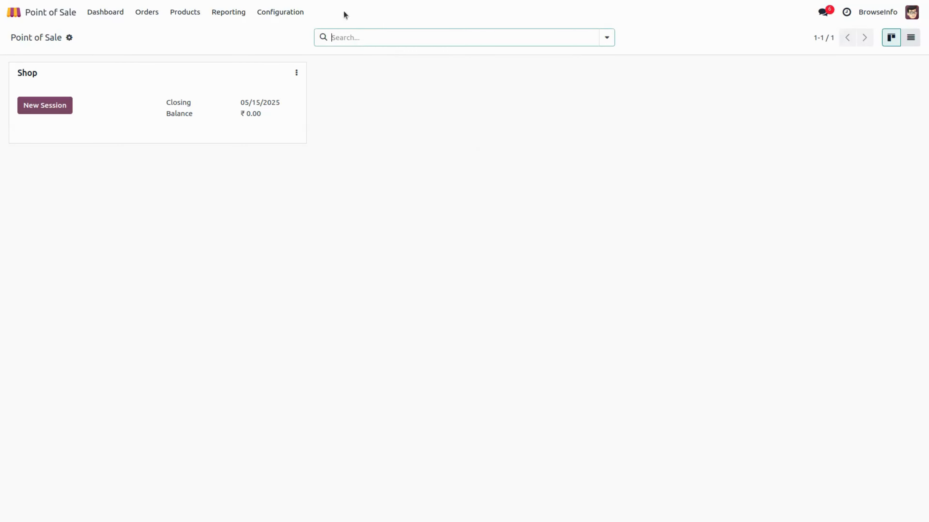
click(286, 16)
click(289, 32)
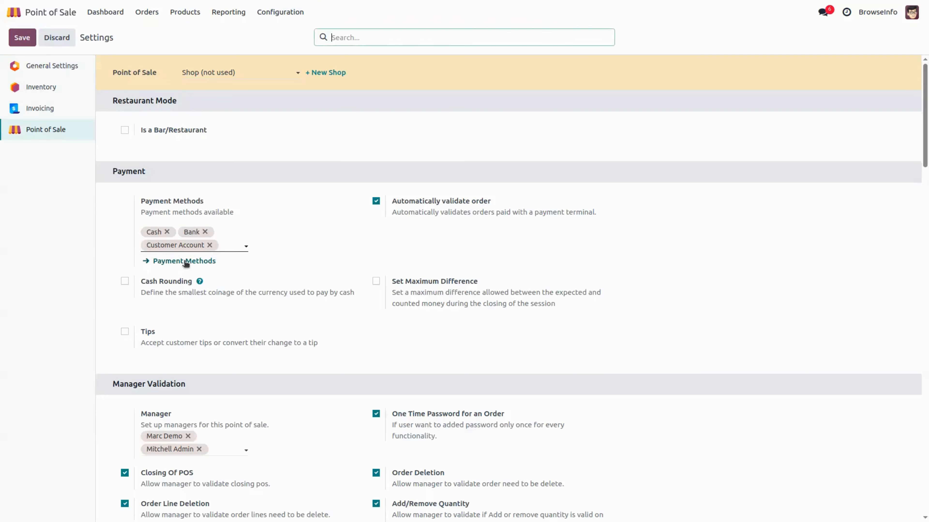
scroll(186, 263, down, 10)
click(193, 204)
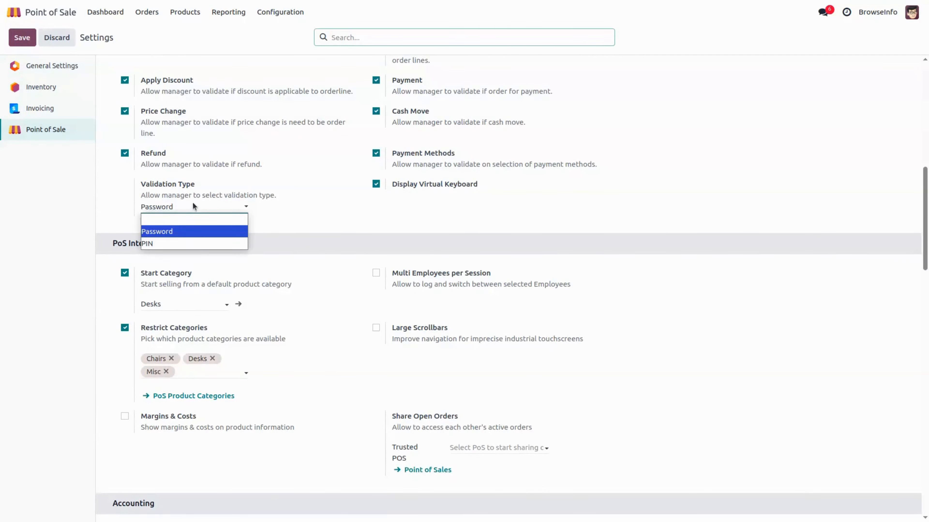
click(175, 238)
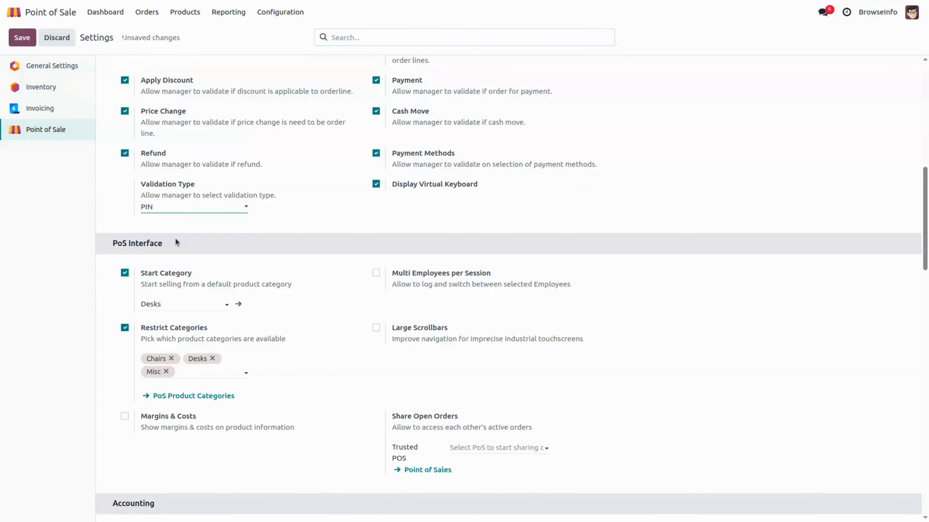
click(22, 36)
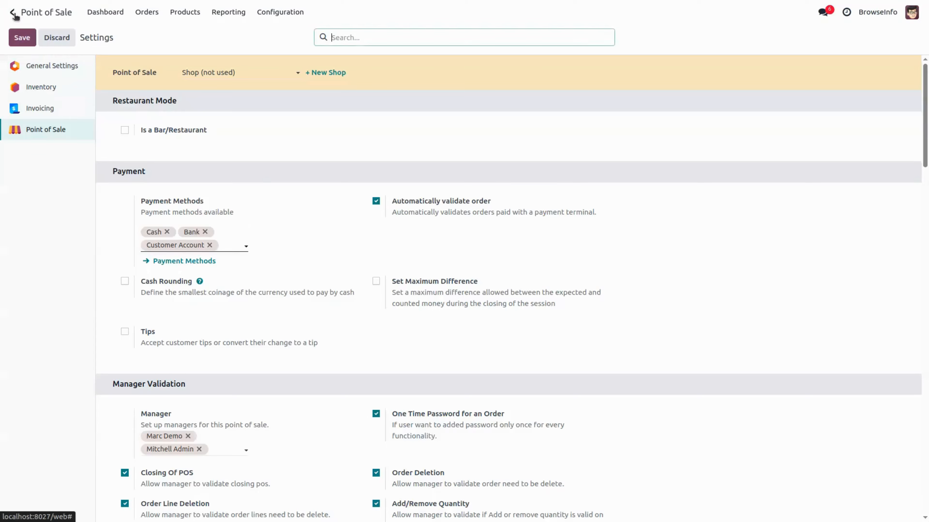
Step: Check the administrator's security PIN on the Point of Sale tab of their user record
click(13, 12)
click(291, 195)
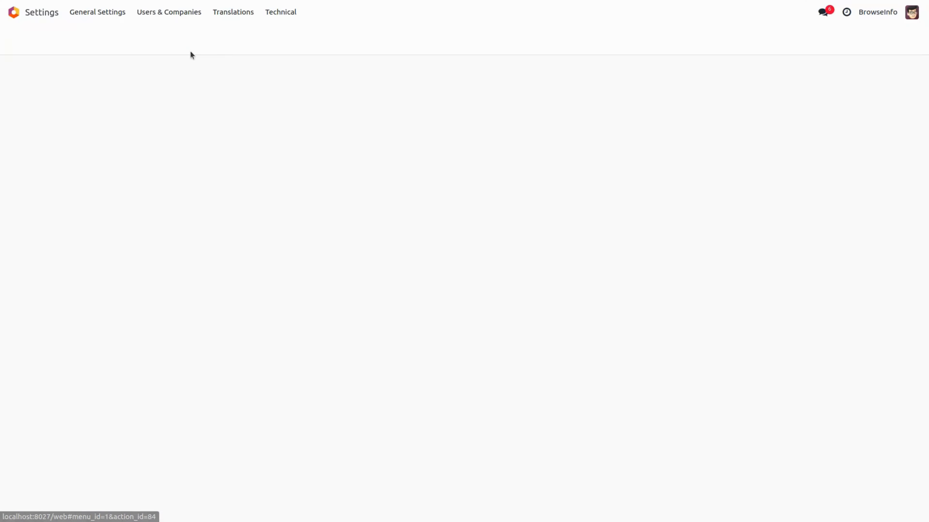
click(161, 12)
click(174, 35)
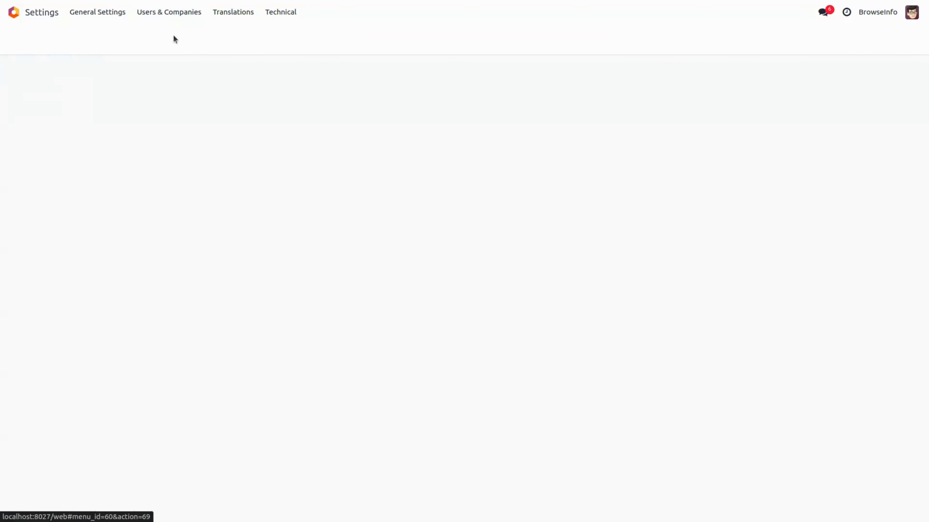
click(174, 110)
click(234, 196)
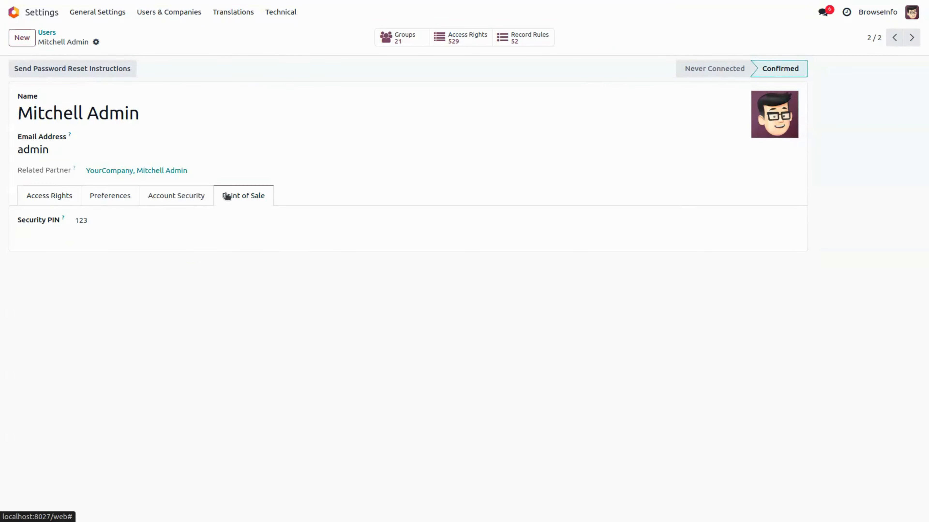
click(96, 220)
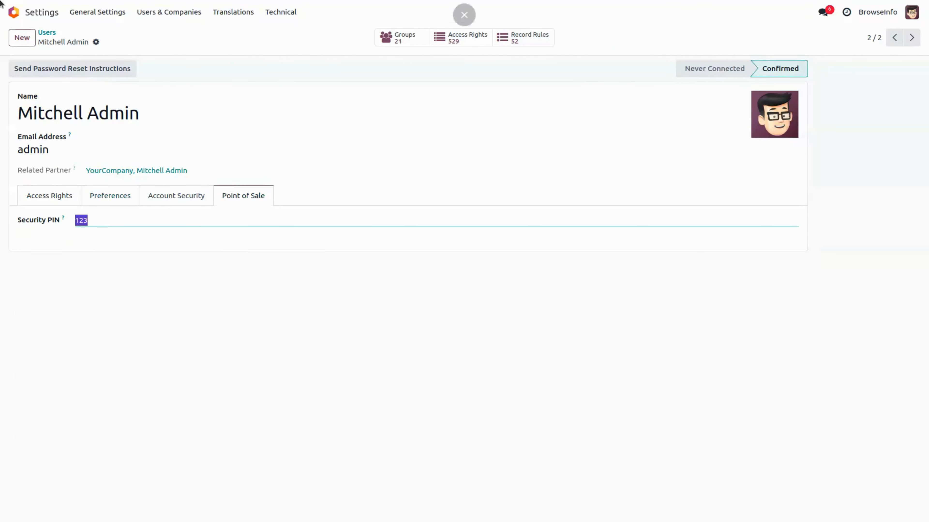
click(17, 17)
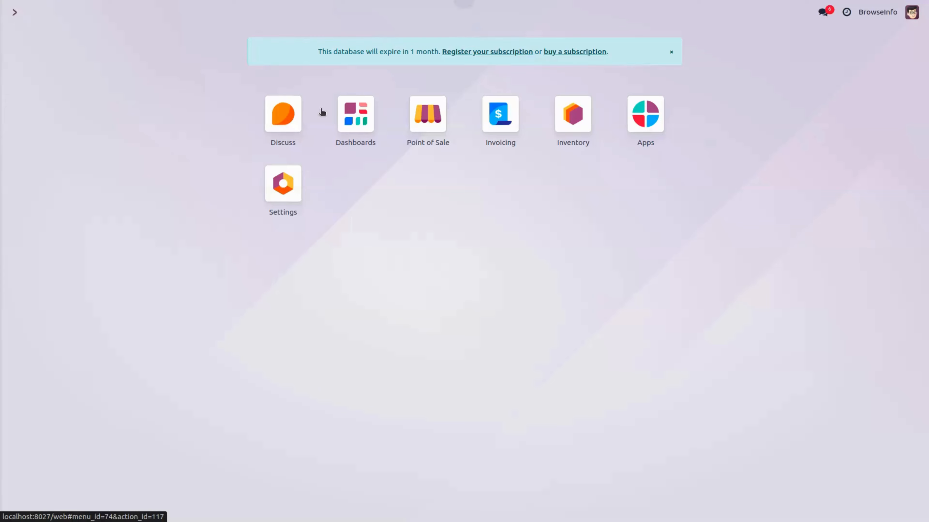
Step: Open a new Shop session with the opening cash
click(431, 131)
click(36, 112)
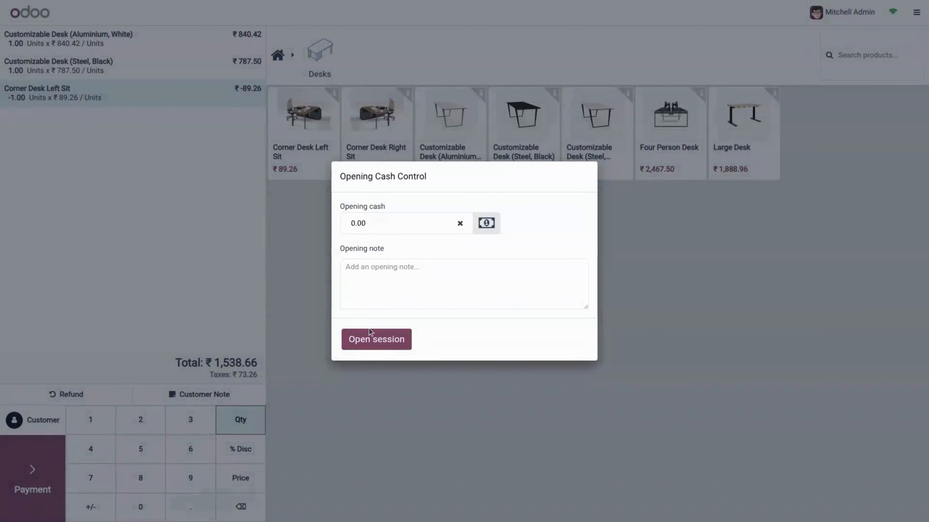
click(371, 332)
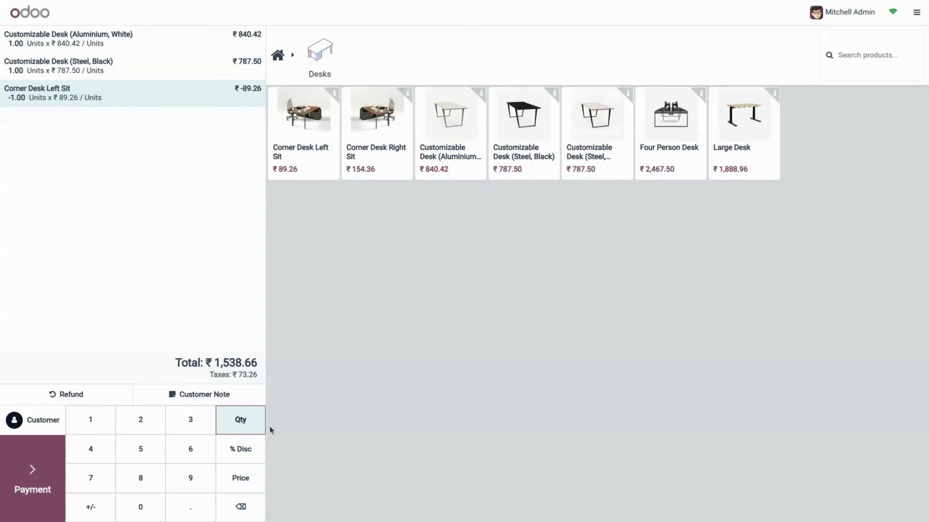
Step: Delete the Corner Desk Left Sit line, approving with the manager PIN
click(241, 506)
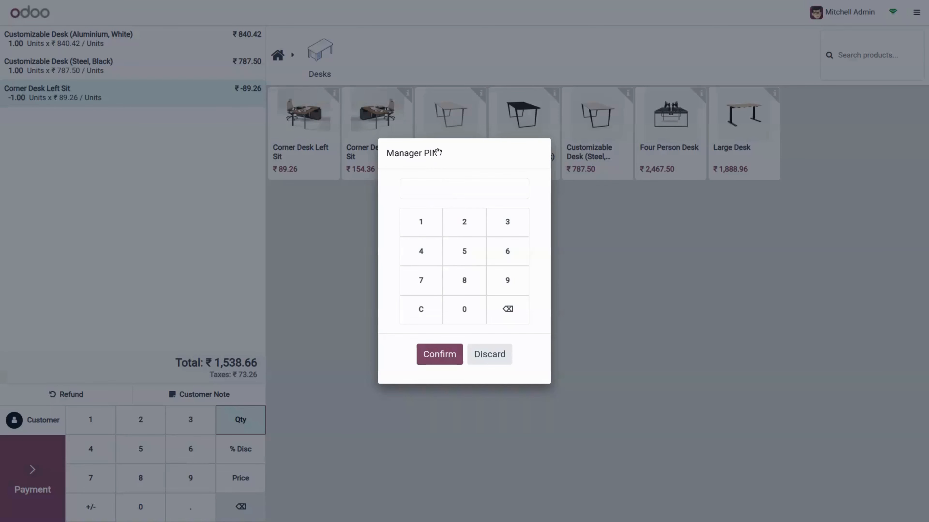
click(421, 221)
click(469, 226)
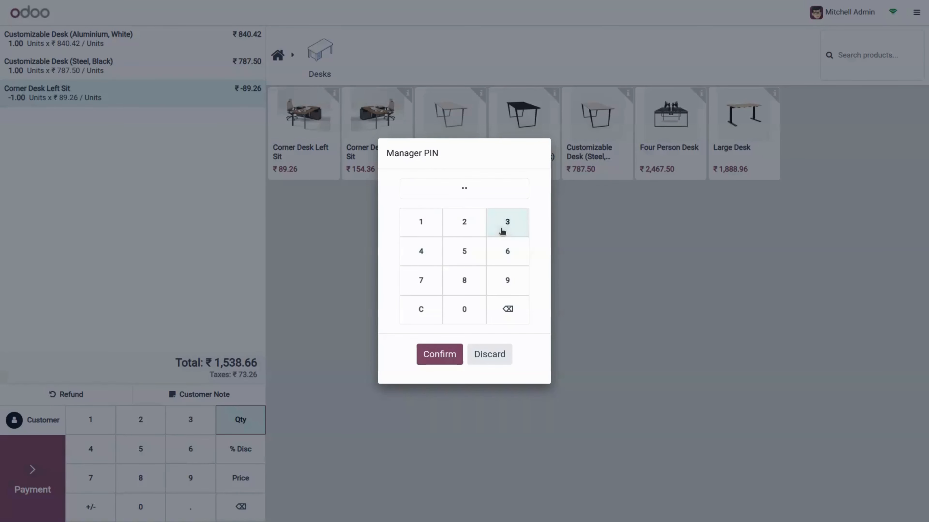
click(507, 222)
click(440, 354)
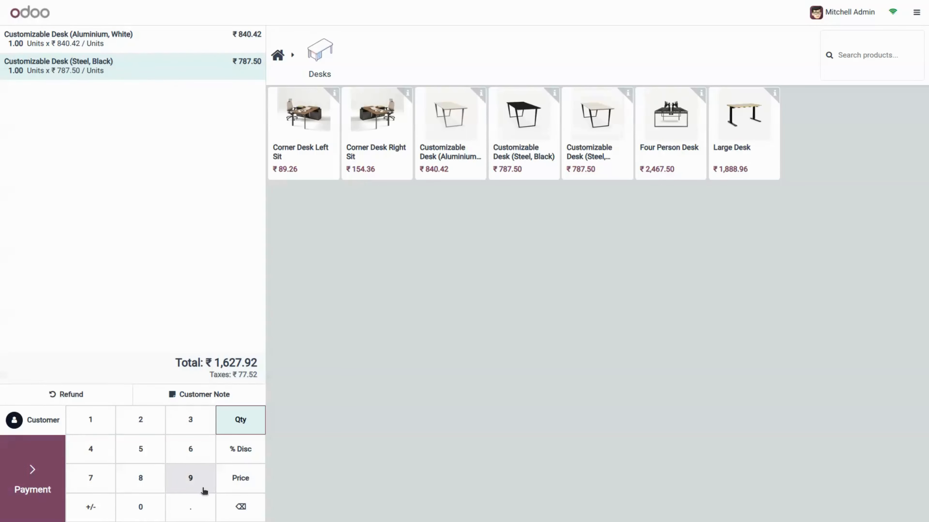
Step: Retry after an invalid PIN, approve with the manager PIN, and set the Steel, Black desk quantity to 6
click(248, 434)
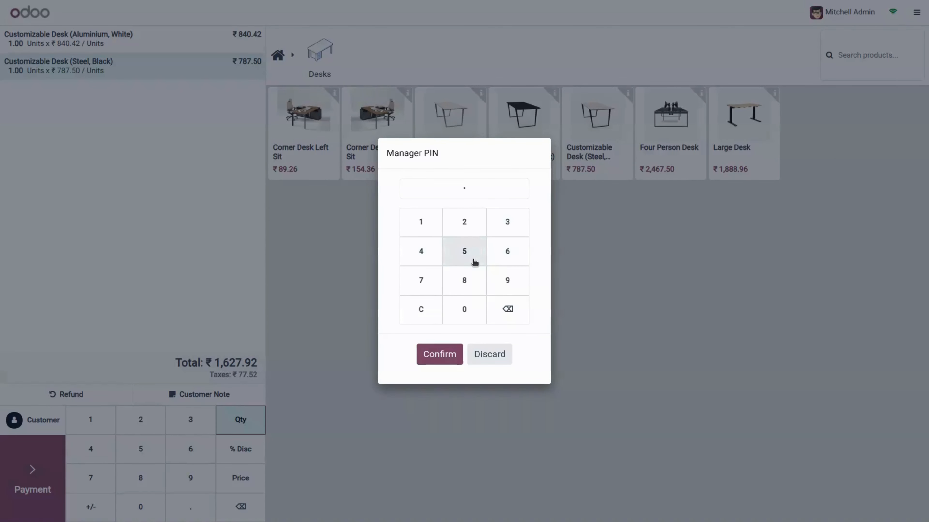
click(444, 360)
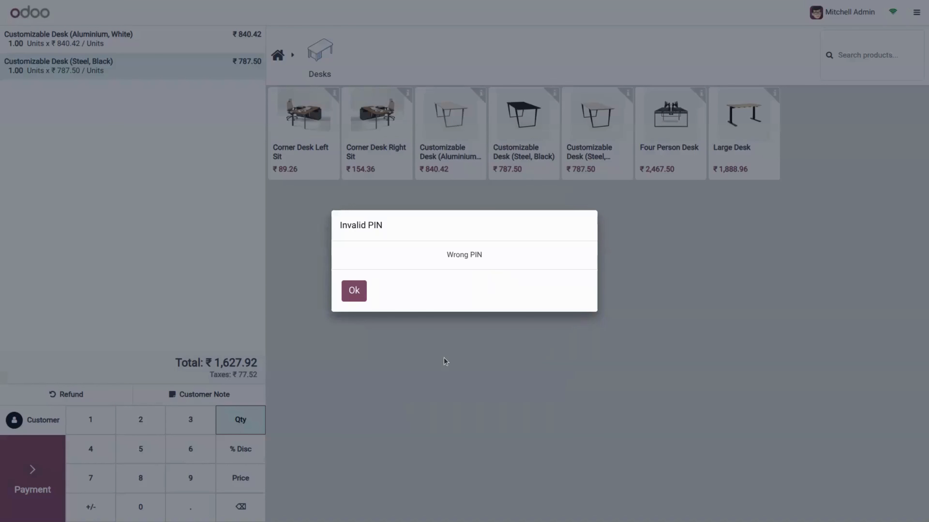
click(362, 294)
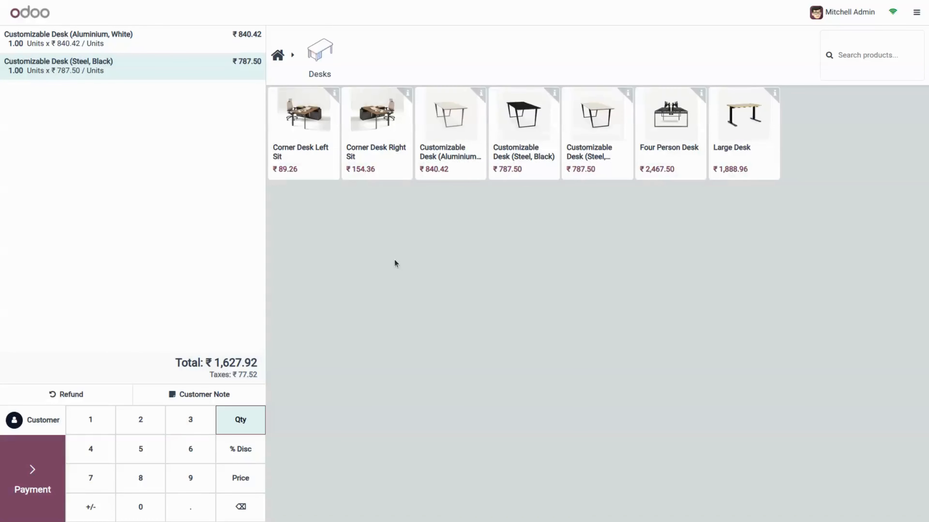
click(239, 419)
click(417, 228)
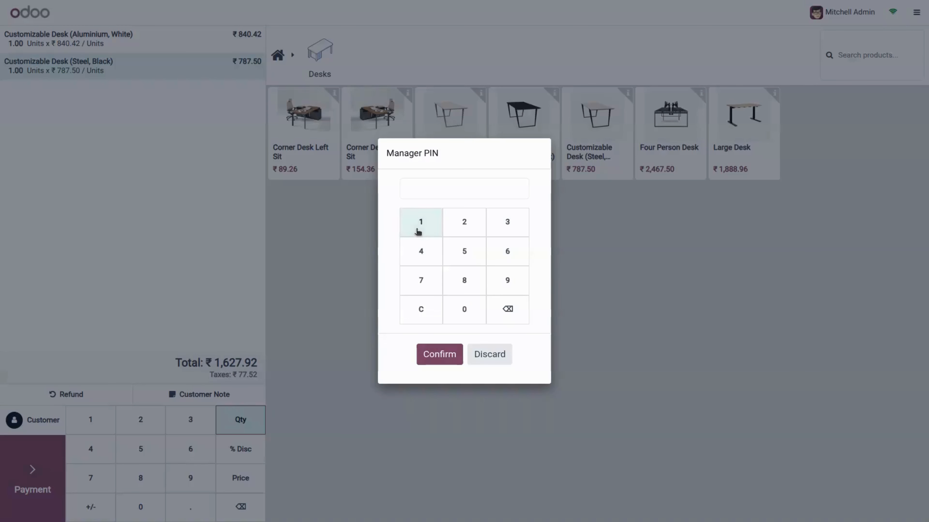
click(465, 225)
click(502, 224)
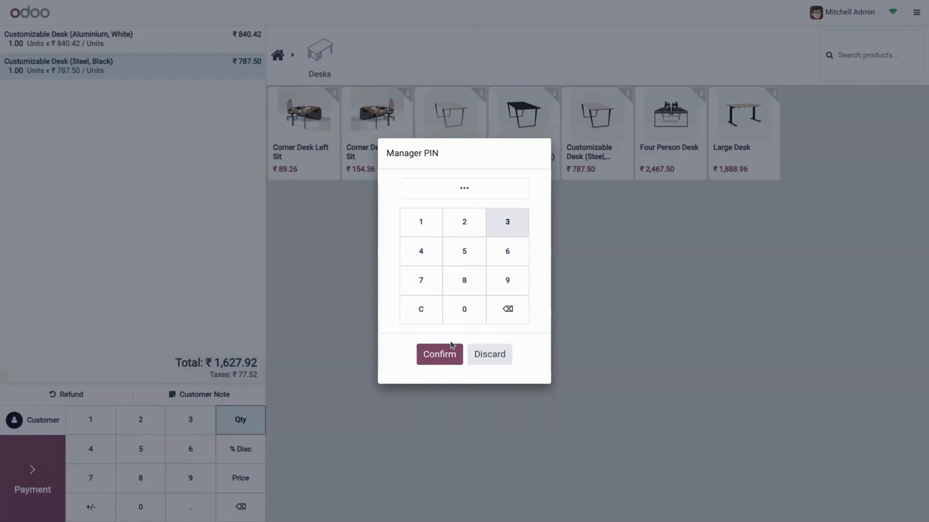
click(439, 354)
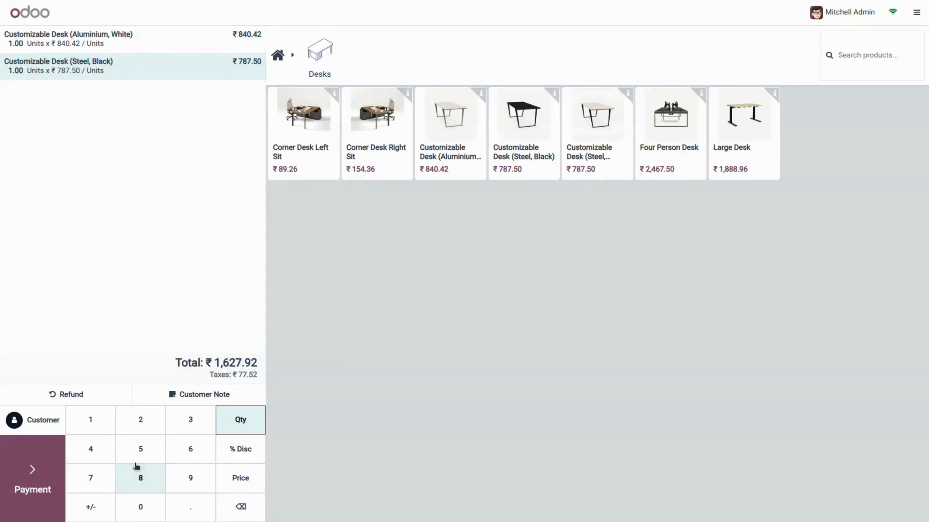
click(140, 473)
click(243, 505)
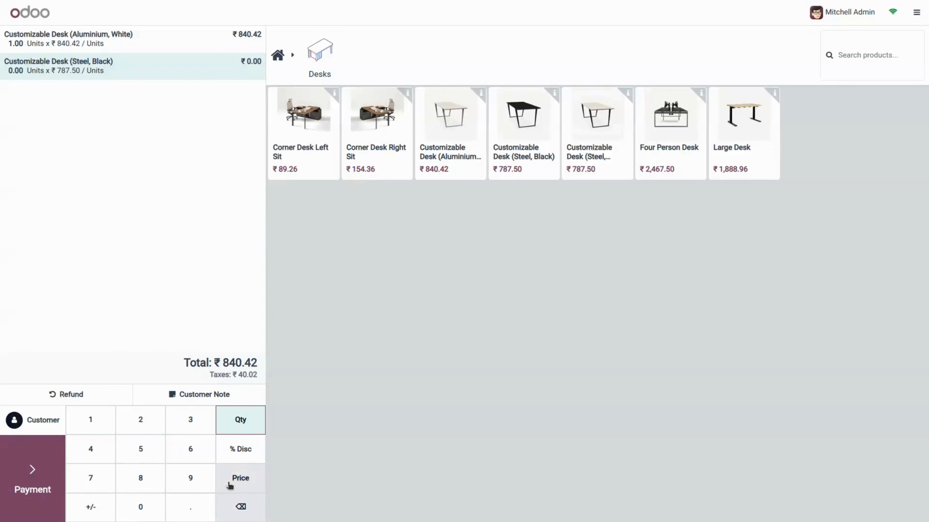
click(197, 459)
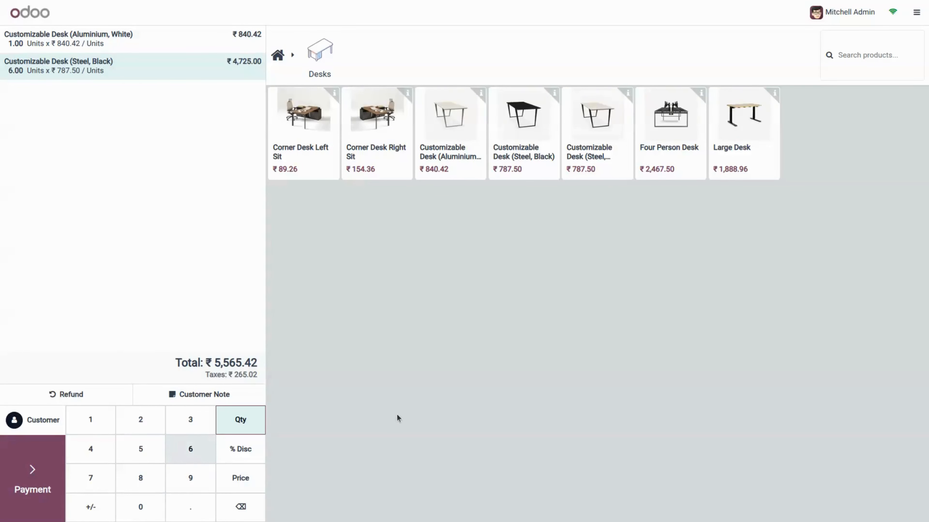